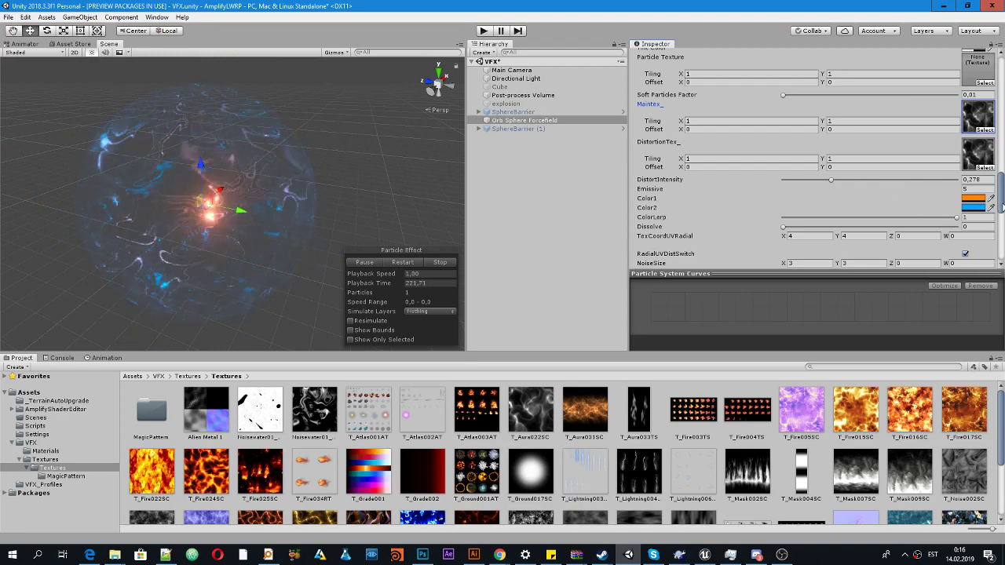
- Add a Plane to the scene and raise the Orb Sphere Forcefield to Y 0.431
{"action": "left_click_drag", "start_coordinate": [1002, 206], "coordinate": [1002, 55]}
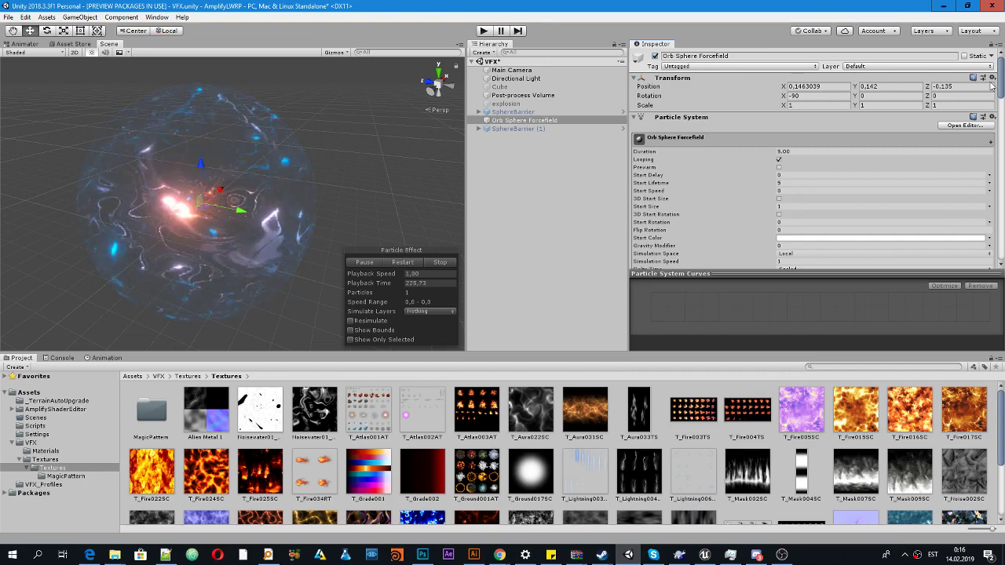
{"action": "scroll", "coordinate": [991, 87], "scroll_direction": "down", "scroll_amount": 5}
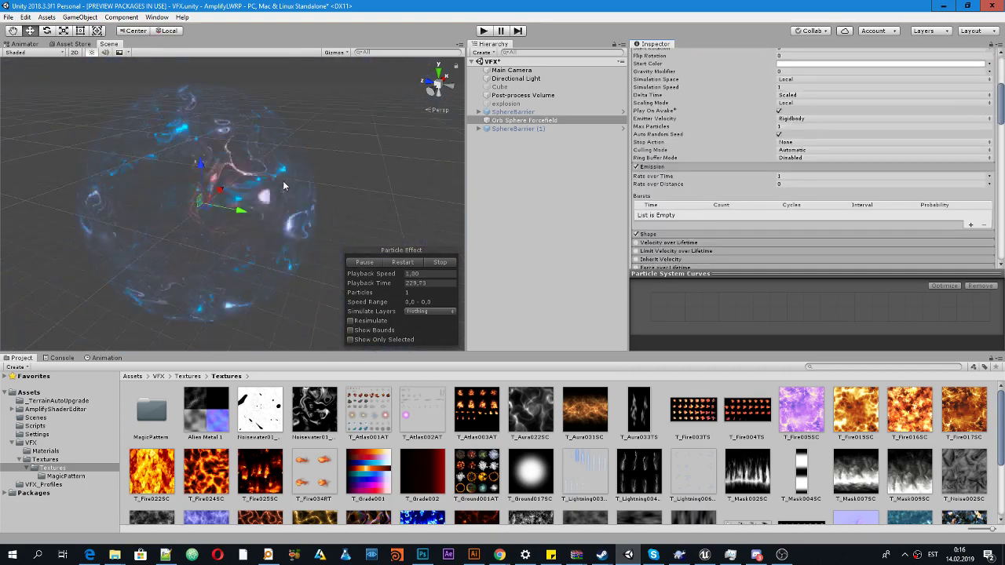
{"action": "left_click", "coordinate": [506, 172]}
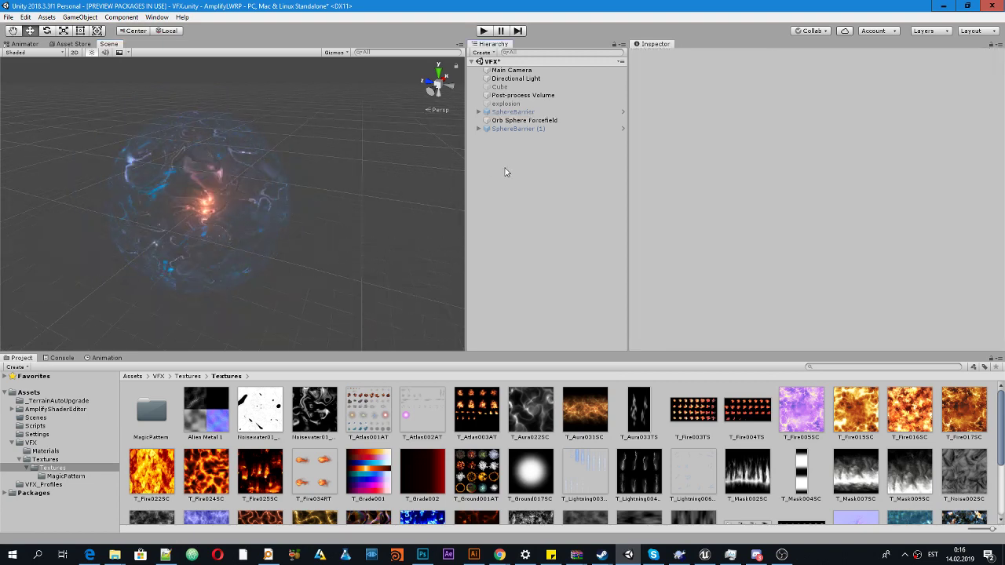
{"action": "right_click", "coordinate": [506, 172]}
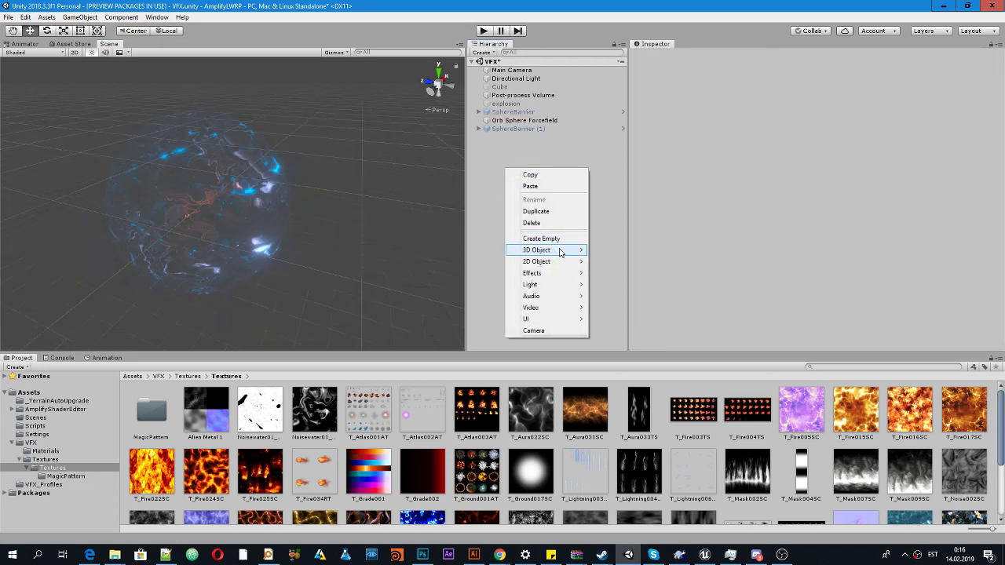
{"action": "mouse_move", "coordinate": [561, 252]}
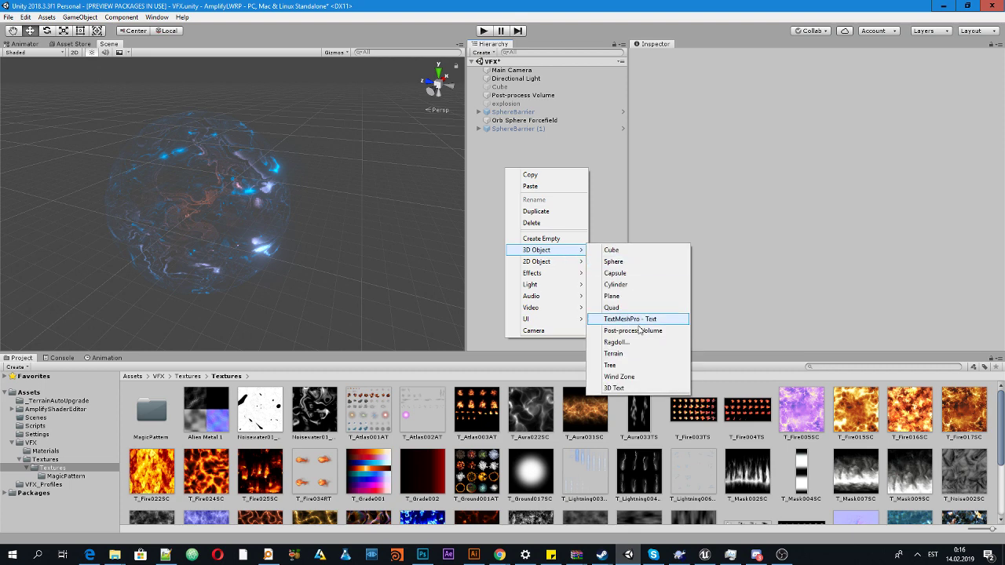
{"action": "left_click", "coordinate": [611, 297]}
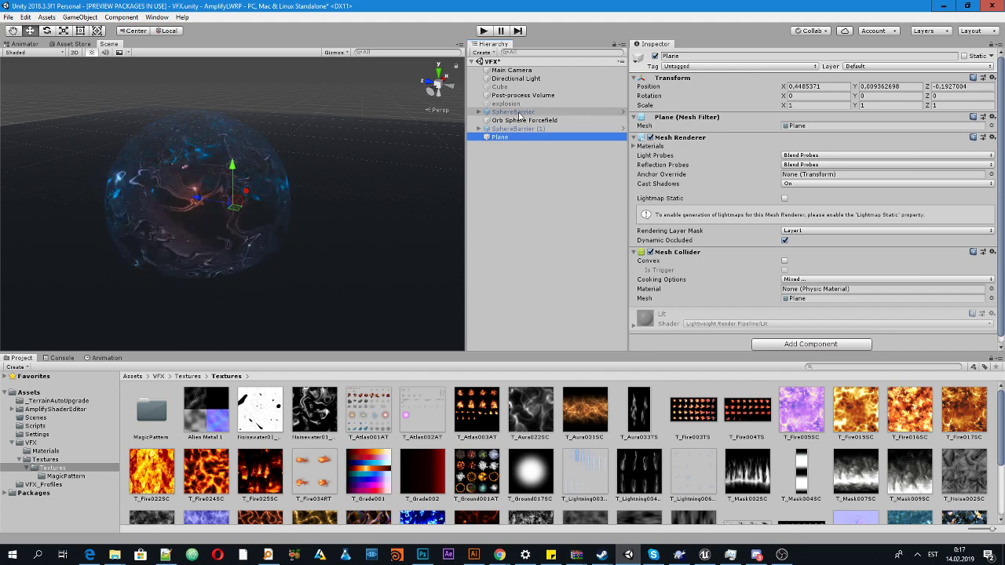
{"action": "left_click", "coordinate": [520, 120]}
{"action": "left_click_drag", "start_coordinate": [218, 160], "coordinate": [161, 206]}
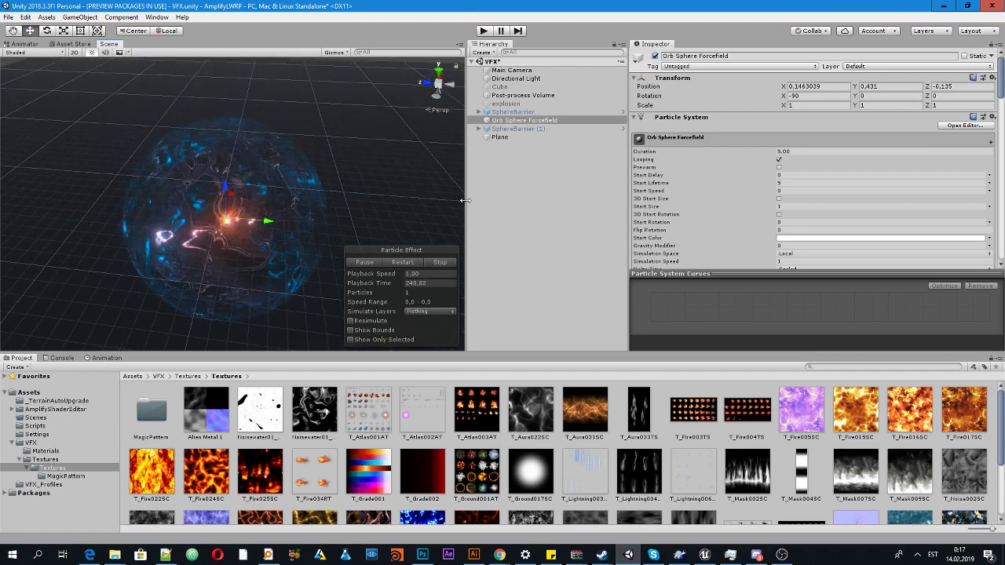
- Try the orange T_Aura031SC fire texture in the distortion and main texture slots
{"action": "left_click_drag", "start_coordinate": [1001, 78], "coordinate": [1001, 228]}
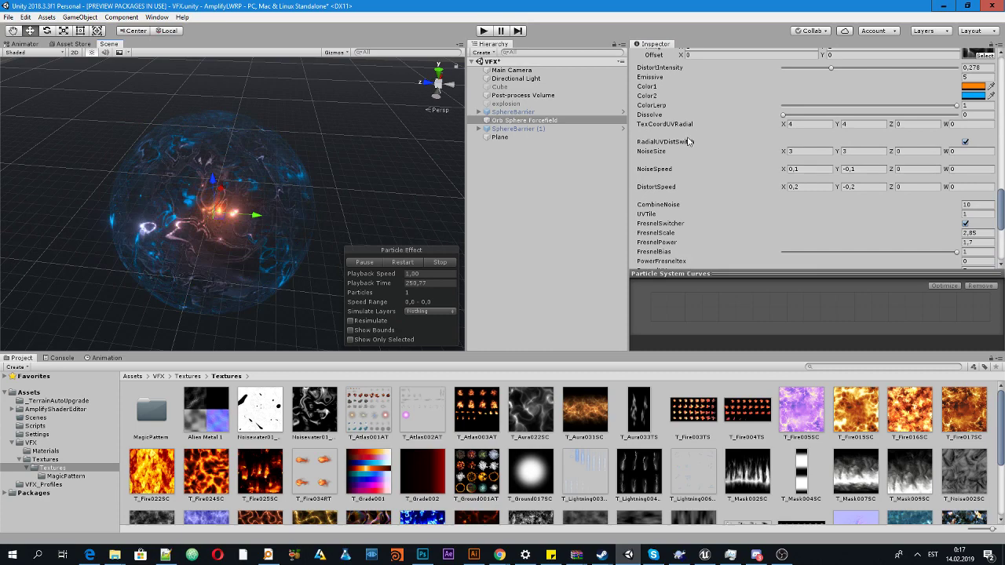
{"action": "scroll", "coordinate": [950, 169], "scroll_direction": "up", "scroll_amount": 4}
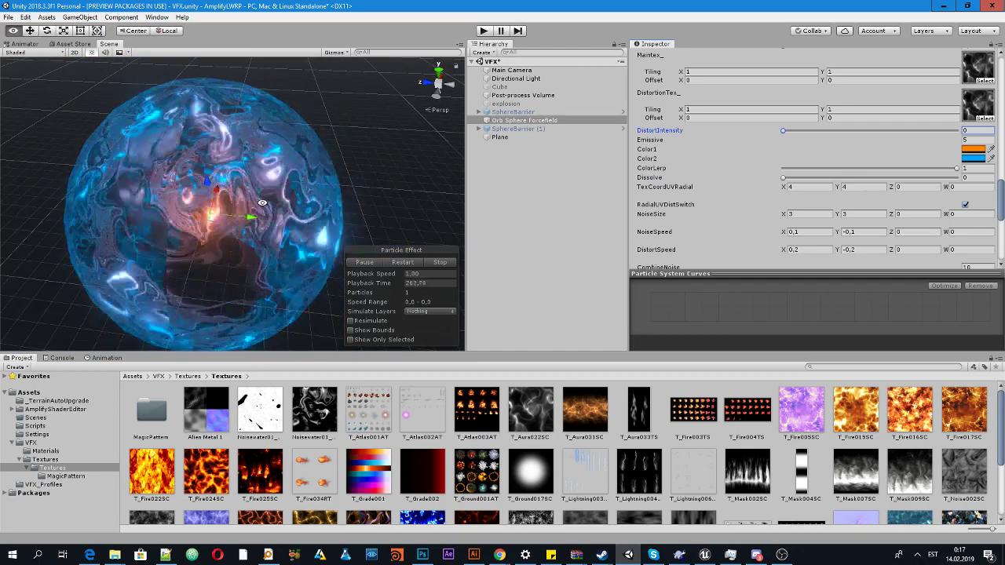
{"action": "left_click_drag", "start_coordinate": [331, 206], "coordinate": [275, 165], "text": "alt"}
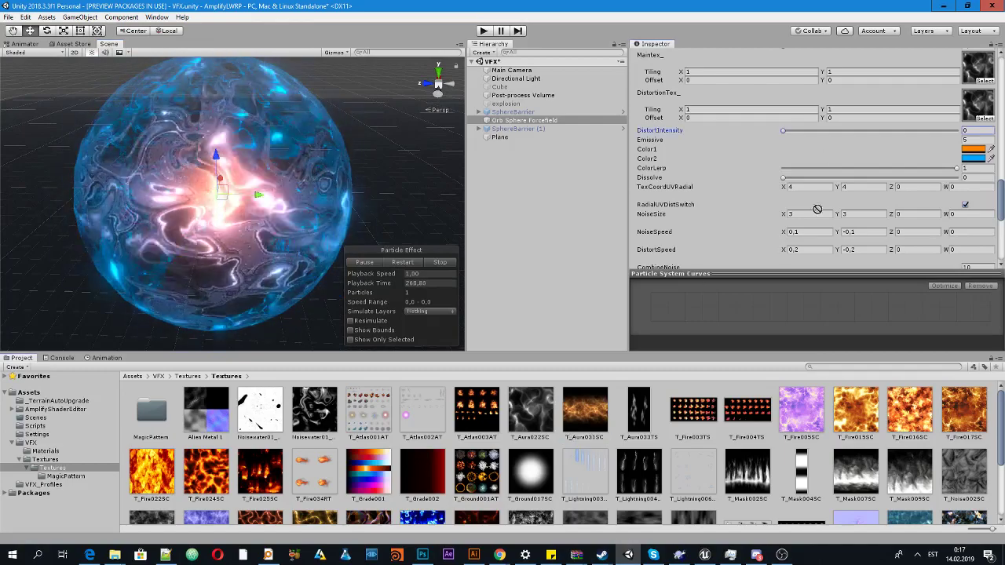
{"action": "left_click_drag", "start_coordinate": [989, 74], "coordinate": [976, 97]}
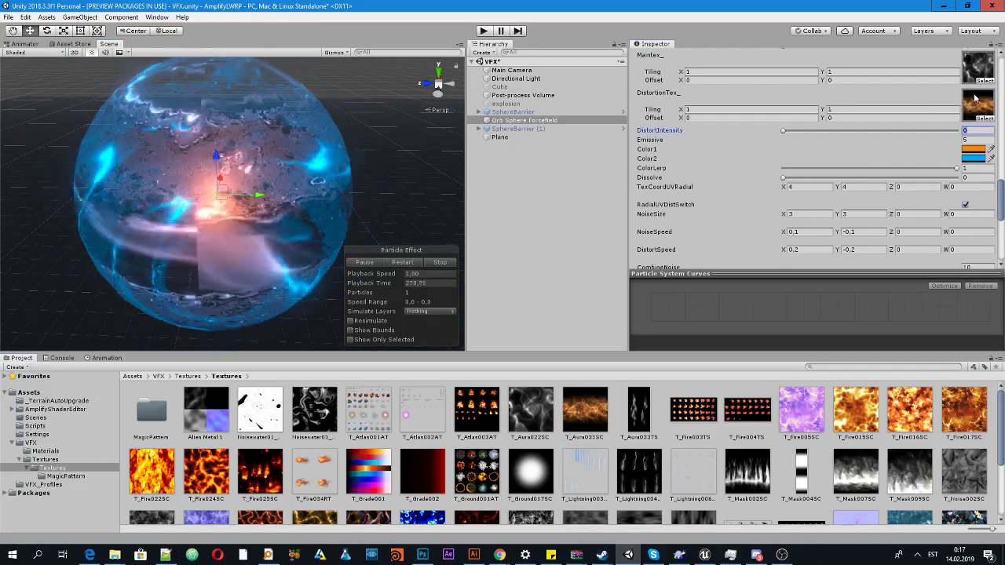
{"action": "left_click_drag", "start_coordinate": [565, 414], "coordinate": [978, 71]}
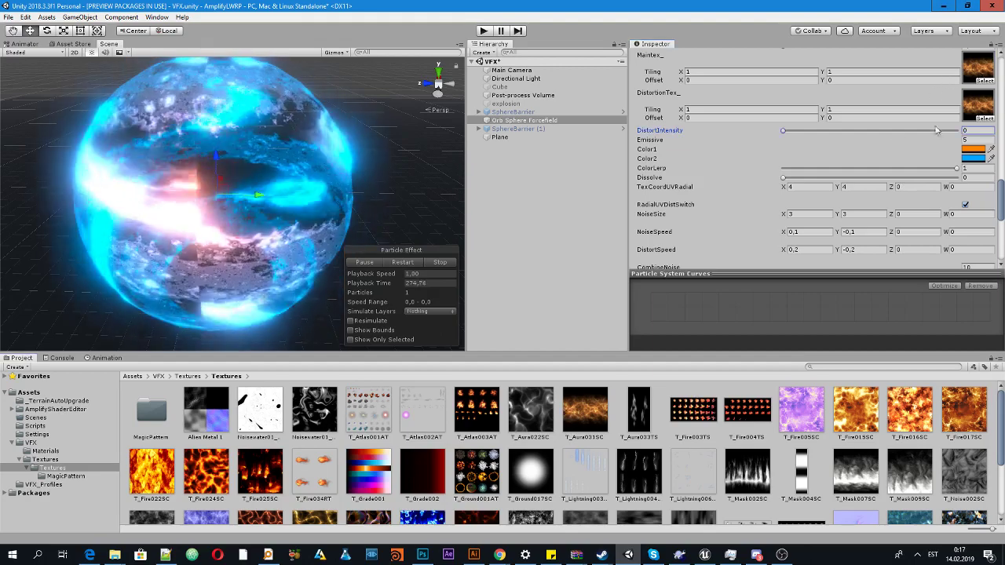
- Switch both the distortion and main textures to the grey T_Aura022SC noise
{"action": "left_click_drag", "start_coordinate": [868, 206], "coordinate": [978, 104]}
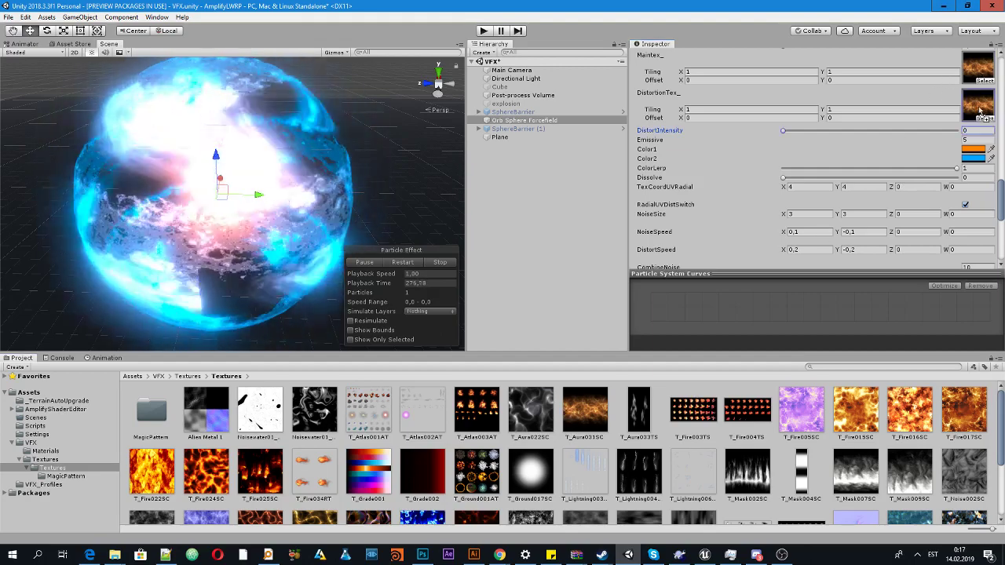
{"action": "left_click_drag", "start_coordinate": [542, 408], "coordinate": [977, 67]}
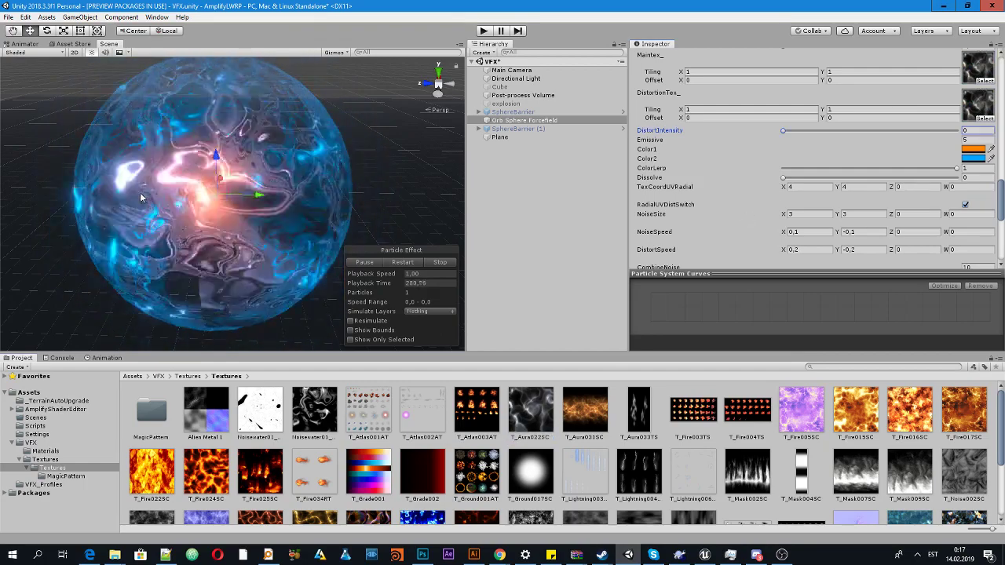
{"action": "left_click_drag", "start_coordinate": [330, 181], "coordinate": [97, 250], "text": "alt"}
{"action": "scroll", "coordinate": [222, 147], "scroll_direction": "down", "scroll_amount": 3}
{"action": "scroll", "coordinate": [223, 147], "scroll_direction": "up", "scroll_amount": 3}
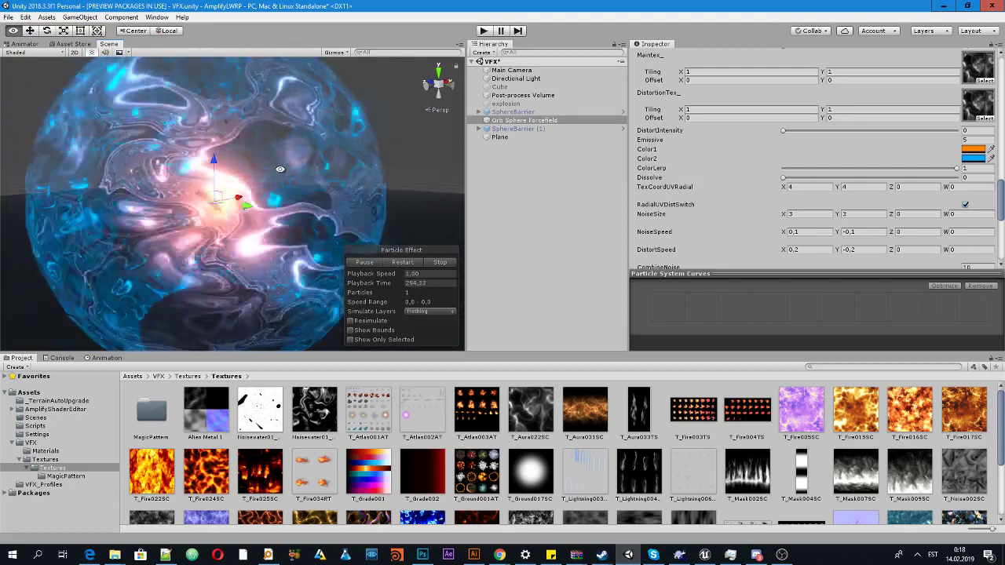
{"action": "scroll", "coordinate": [281, 169], "scroll_direction": "down", "scroll_amount": 3}
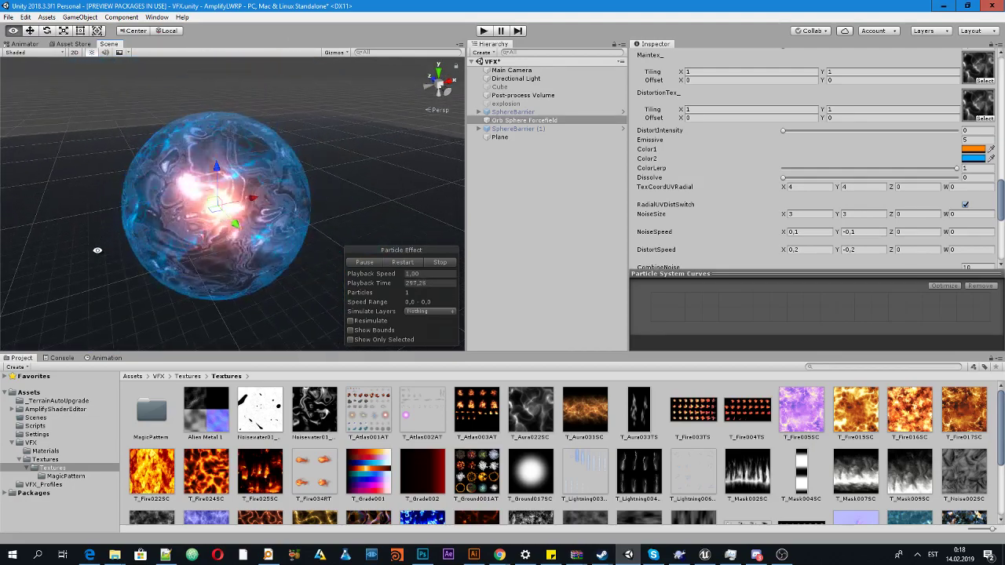
- Keep ColorLerp at 1 after a test, set DistortIntensity to 0.106 and TexCoordUVRadial to 10, 0
{"action": "left_click", "coordinate": [819, 169]}
{"action": "left_click_drag", "start_coordinate": [872, 173], "coordinate": [965, 168]}
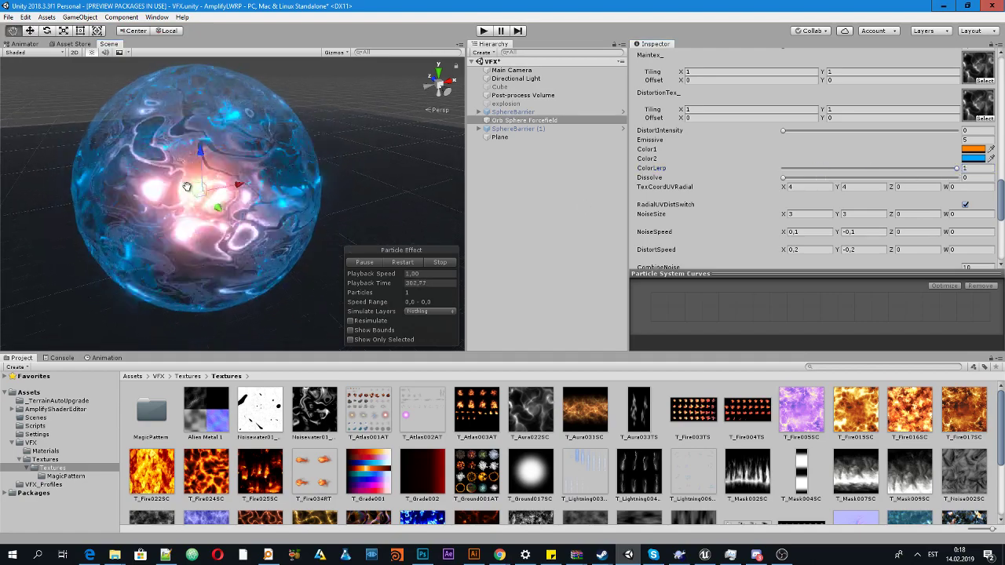
{"action": "scroll", "coordinate": [187, 193], "scroll_direction": "down", "scroll_amount": 3}
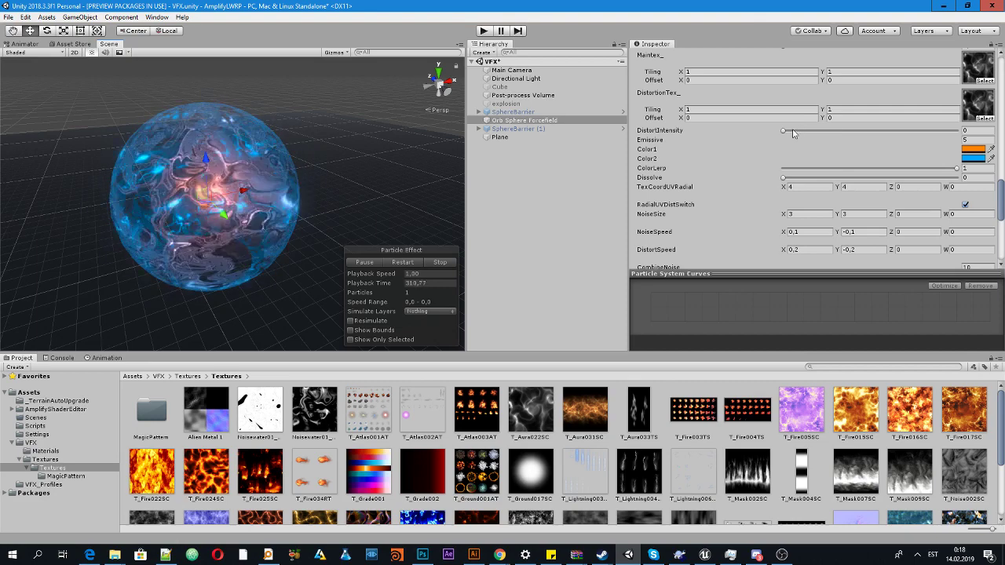
{"action": "mouse_move", "coordinate": [788, 131]}
{"action": "left_mouse_down"}
{"action": "mouse_move", "coordinate": [822, 135]}
{"action": "mouse_move", "coordinate": [802, 132]}
{"action": "left_mouse_up"}
{"action": "scroll", "coordinate": [189, 110], "scroll_direction": "up", "scroll_amount": 5}
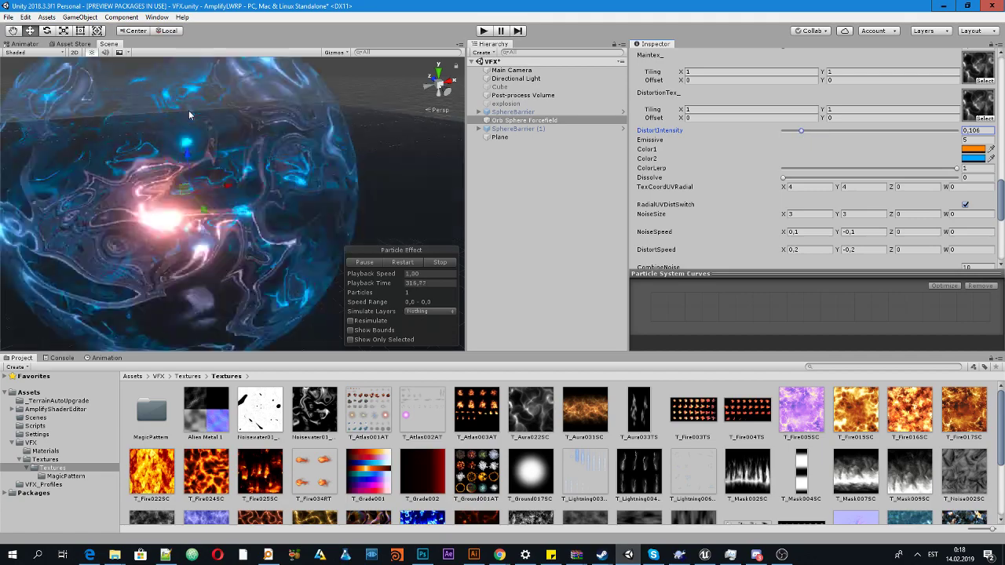
{"action": "scroll", "coordinate": [188, 115], "scroll_direction": "down", "scroll_amount": 5}
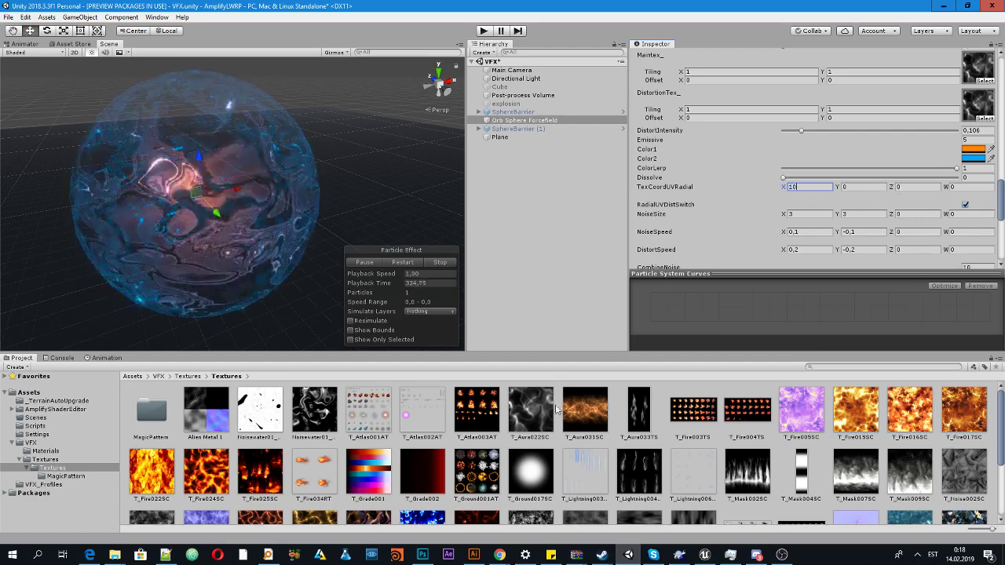
- Test T_Aura031SC as distortion, revert to grey smoke, and set TexCoordUVRadial to X 0, Y 10
{"action": "left_click_drag", "start_coordinate": [597, 416], "coordinate": [970, 108]}
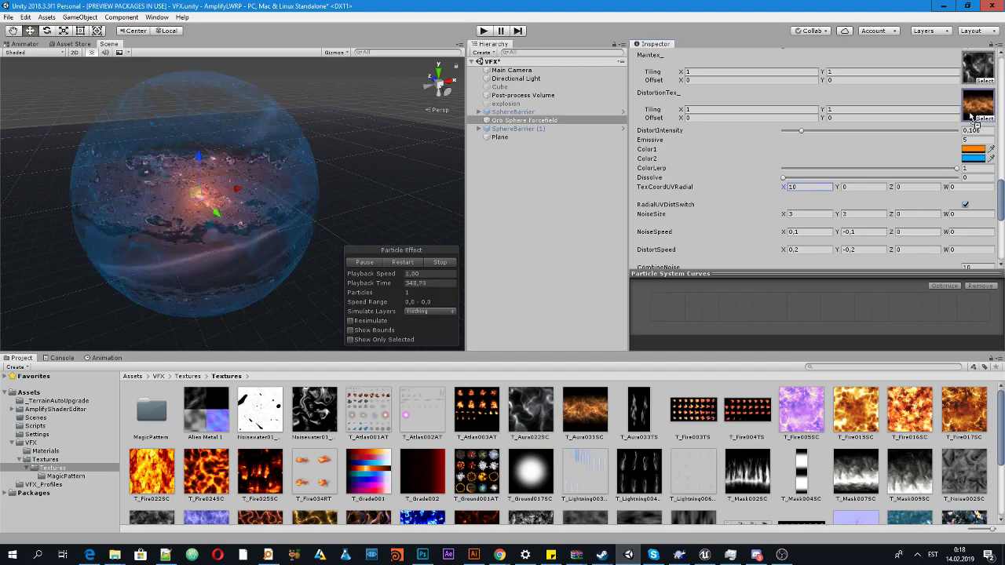
{"action": "left_click_drag", "start_coordinate": [972, 116], "coordinate": [971, 118]}
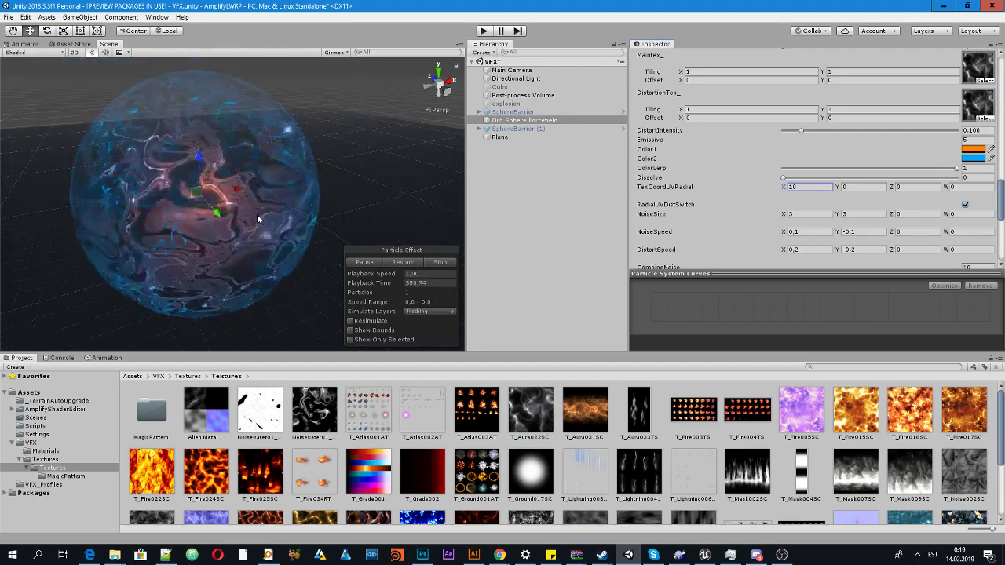
{"action": "scroll", "coordinate": [257, 214], "scroll_direction": "down", "scroll_amount": 3}
{"action": "scroll", "coordinate": [256, 218], "scroll_direction": "up", "scroll_amount": 3}
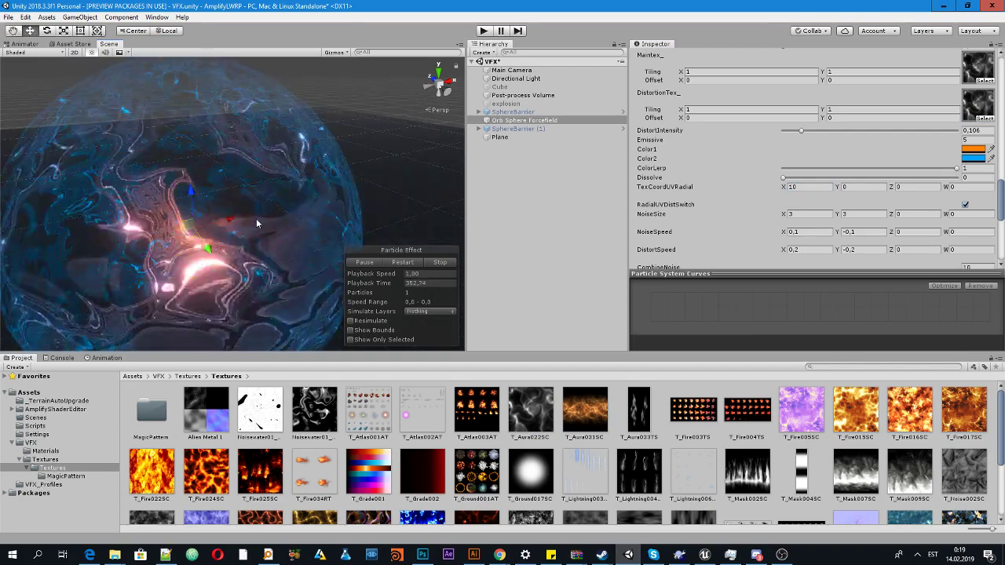
{"action": "scroll", "coordinate": [256, 218], "scroll_direction": "down", "scroll_amount": 3}
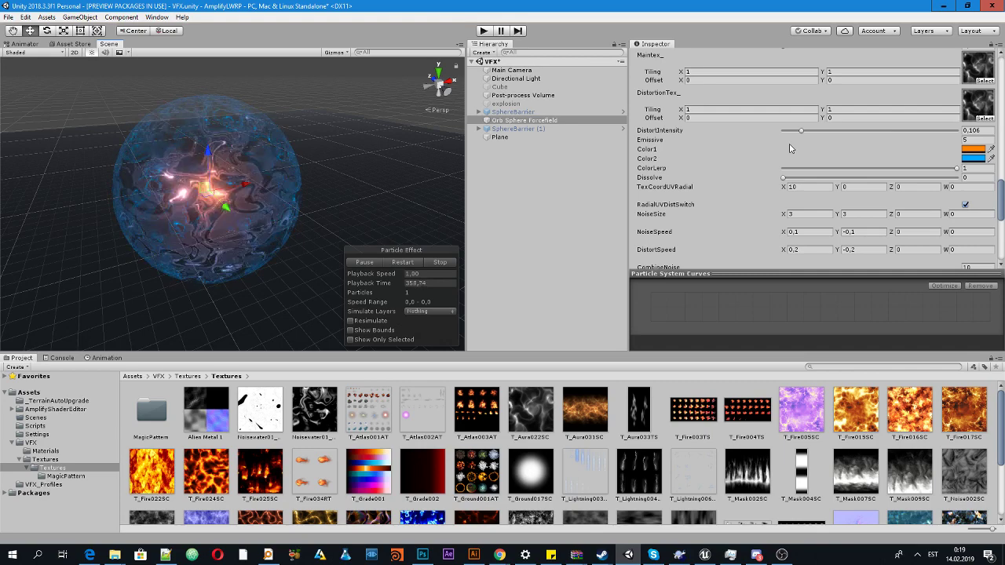
{"action": "scroll", "coordinate": [916, 132], "scroll_direction": "up", "scroll_amount": 3}
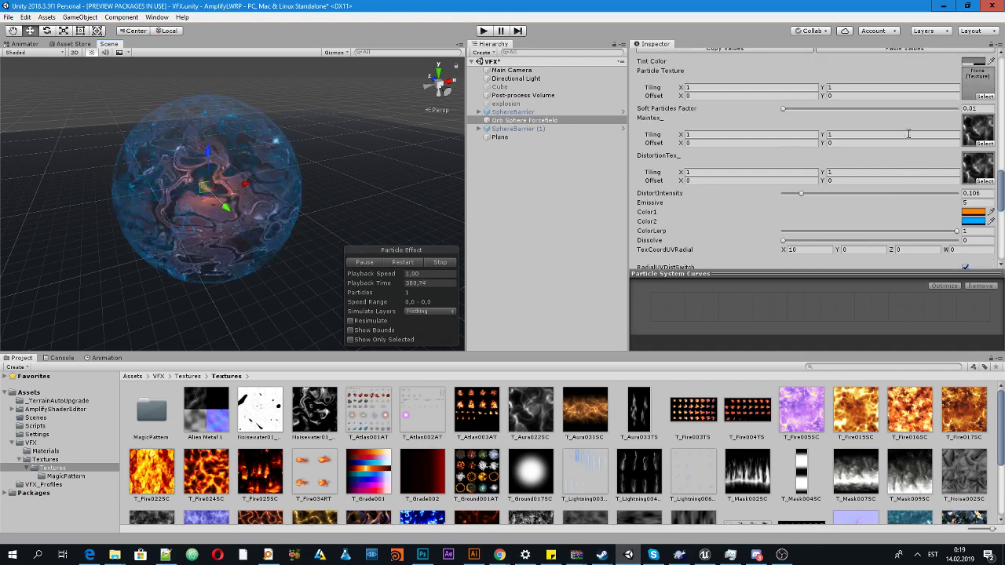
{"action": "scroll", "coordinate": [909, 135], "scroll_direction": "down", "scroll_amount": 3}
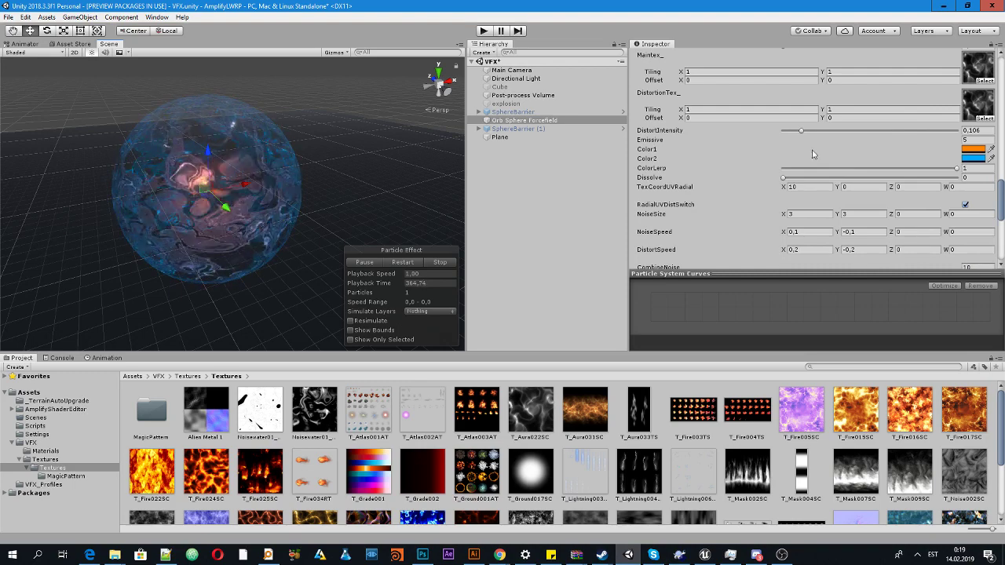
{"action": "scroll", "coordinate": [845, 187], "scroll_direction": "down", "scroll_amount": 3}
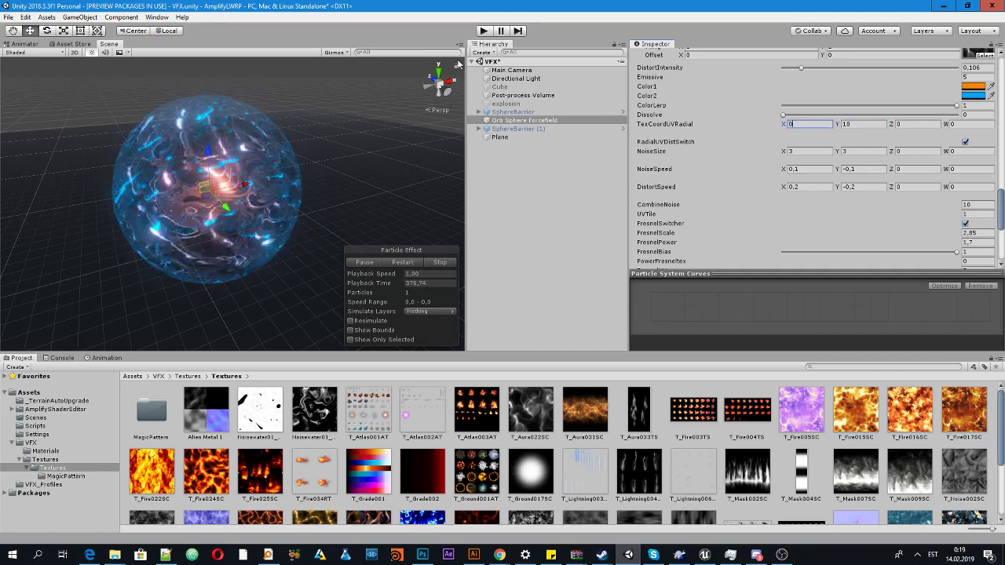
- Preview CombineNoise at 0, then restore it to 10
{"action": "left_click", "coordinate": [325, 147]}
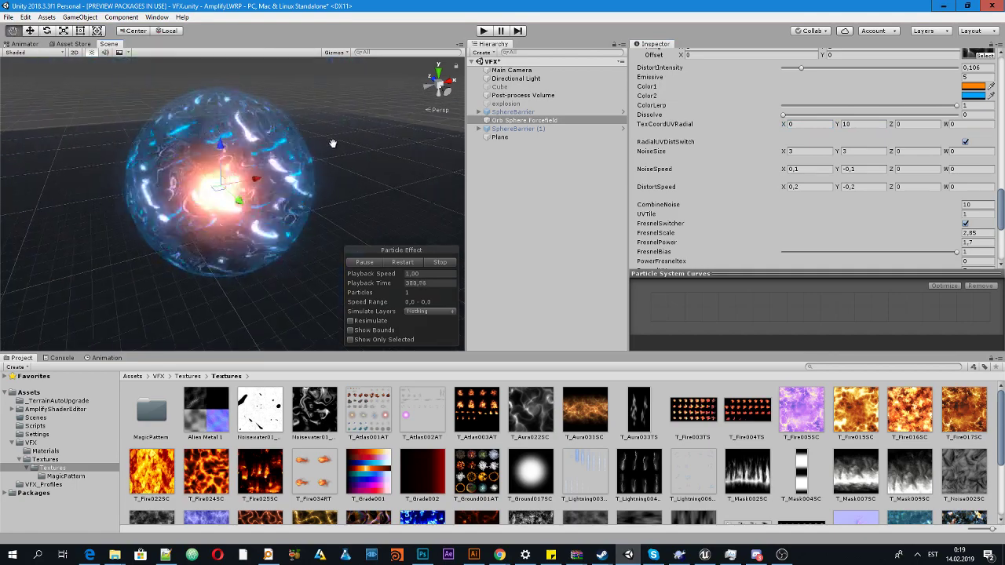
{"action": "middle_click_drag", "start_coordinate": [333, 147], "coordinate": [328, 152]}
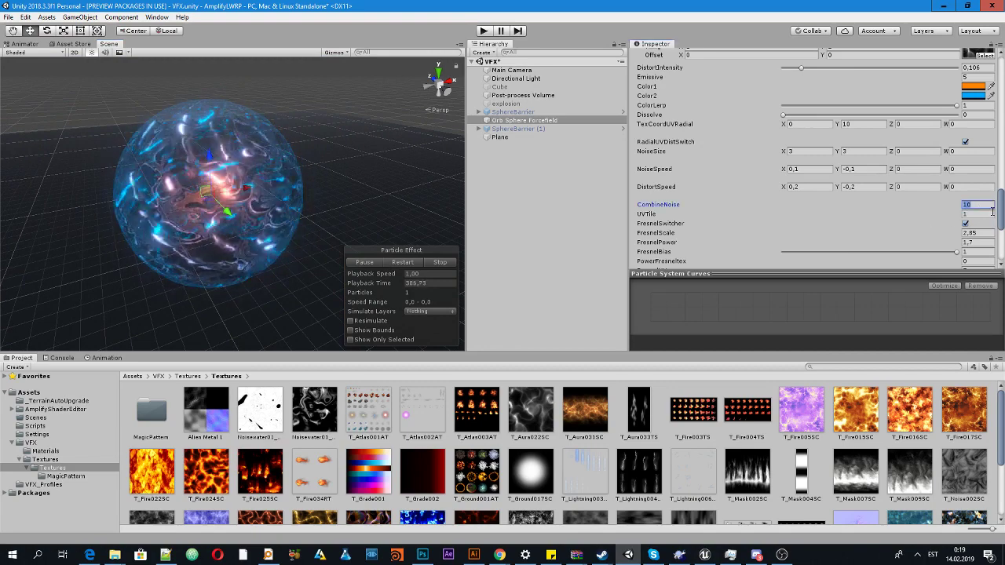
{"action": "type", "text": "0"}
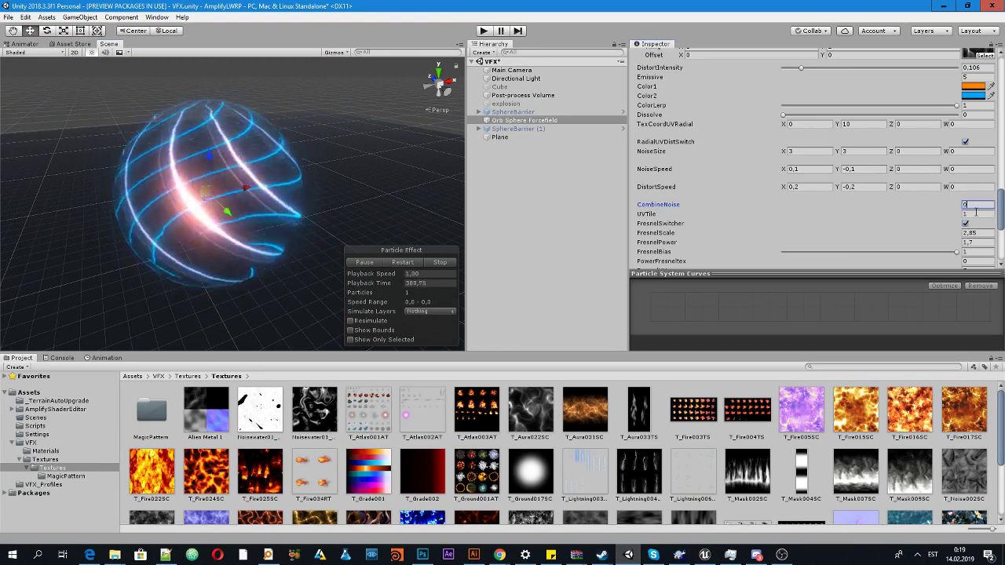
{"action": "key", "text": "BackSpace"}
{"action": "type", "text": "10"}
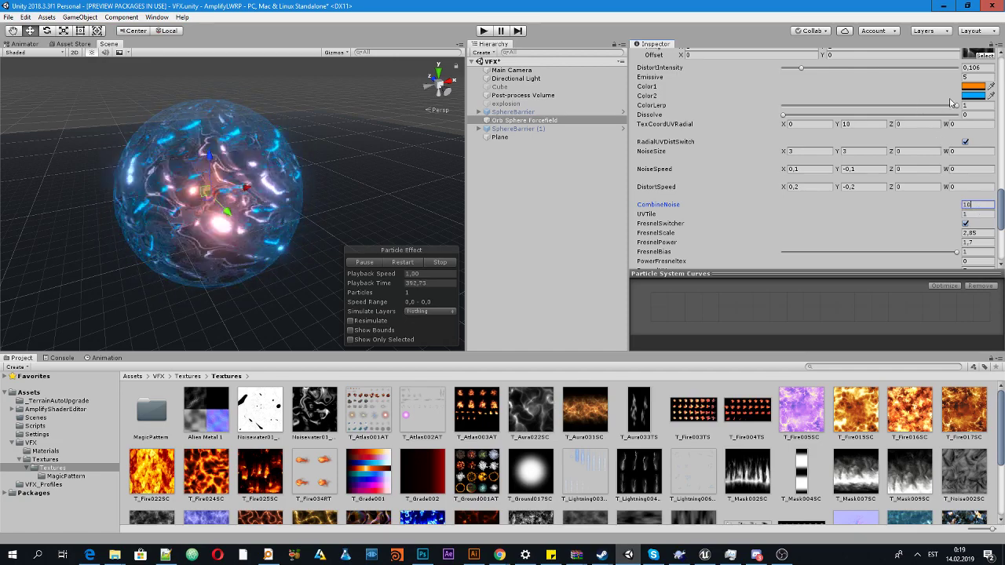
- Set ColorLerp to 0 for an orange shell and make FresnelTexColor blue 0097FF
{"action": "left_click_drag", "start_coordinate": [956, 105], "coordinate": [757, 111]}
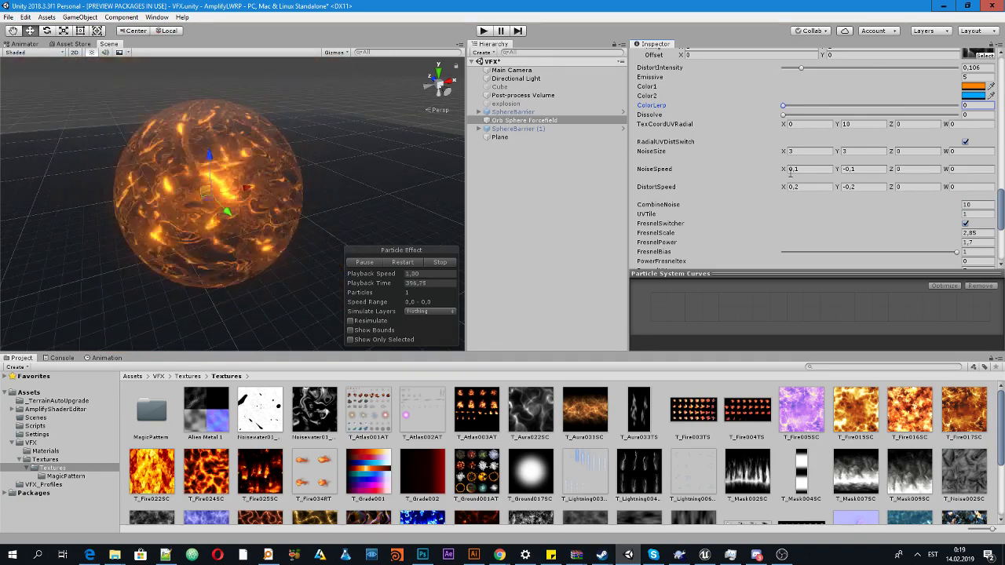
{"action": "scroll", "coordinate": [895, 179], "scroll_direction": "down", "scroll_amount": 4}
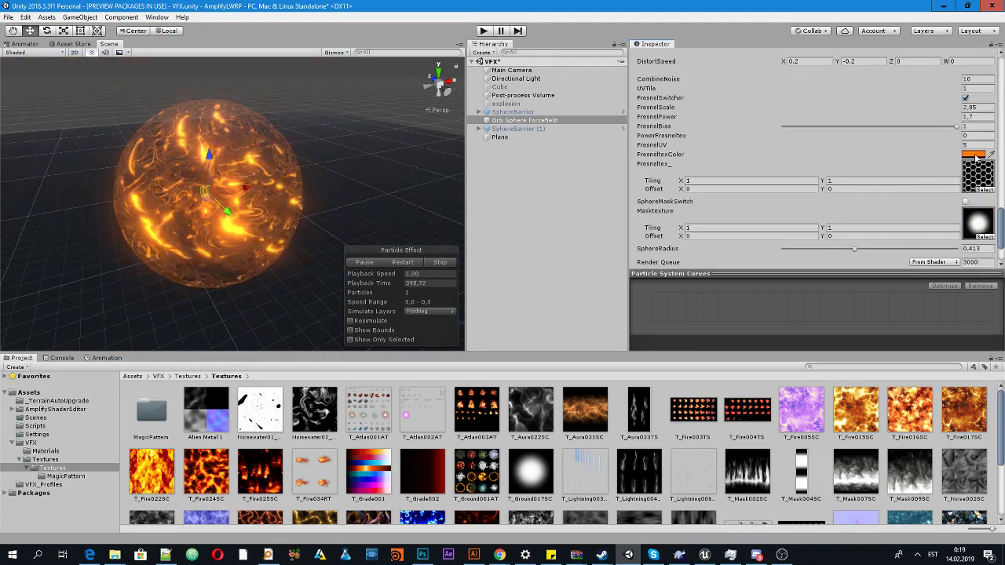
{"action": "left_click", "coordinate": [974, 155]}
{"action": "mouse_move", "coordinate": [659, 338]}
{"action": "left_mouse_down"}
{"action": "mouse_move", "coordinate": [619, 303]}
{"action": "mouse_move", "coordinate": [721, 301]}
{"action": "mouse_move", "coordinate": [695, 310]}
{"action": "left_mouse_up"}
{"action": "left_click", "coordinate": [612, 332]}
{"action": "left_click", "coordinate": [610, 338]}
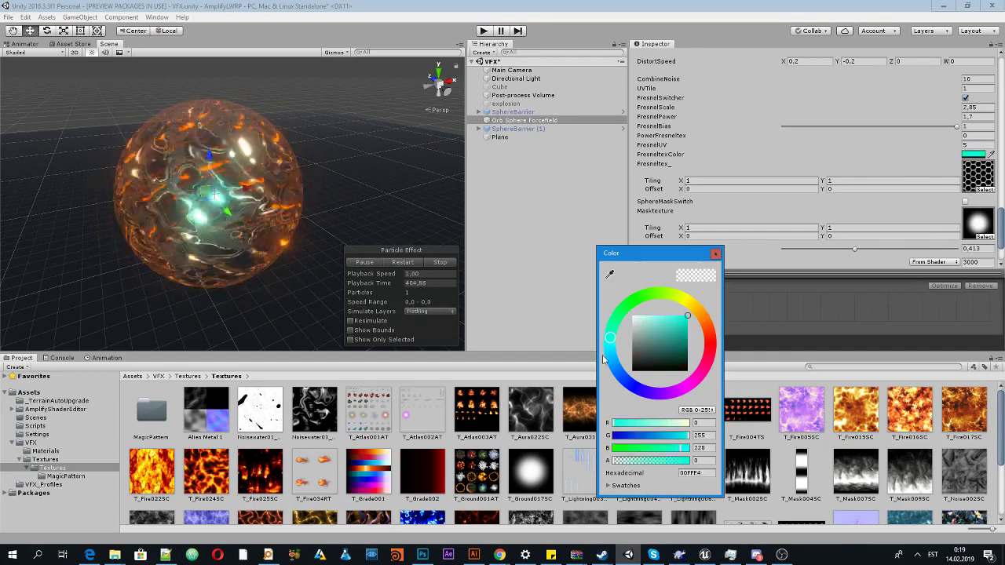
{"action": "left_click", "coordinate": [614, 363]}
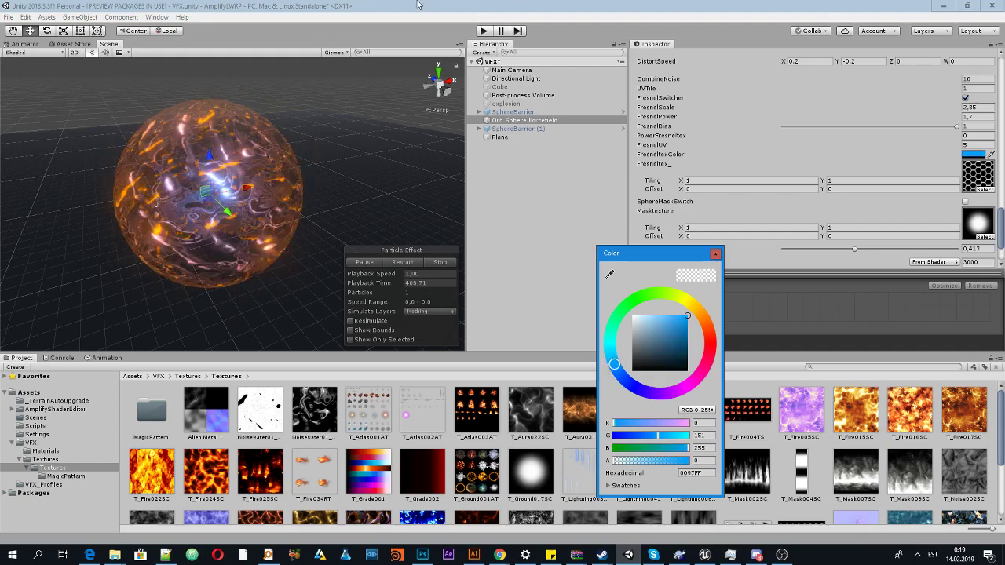
{"action": "scroll", "coordinate": [258, 100], "scroll_direction": "up", "scroll_amount": 3}
{"action": "scroll", "coordinate": [258, 101], "scroll_direction": "down", "scroll_amount": 2}
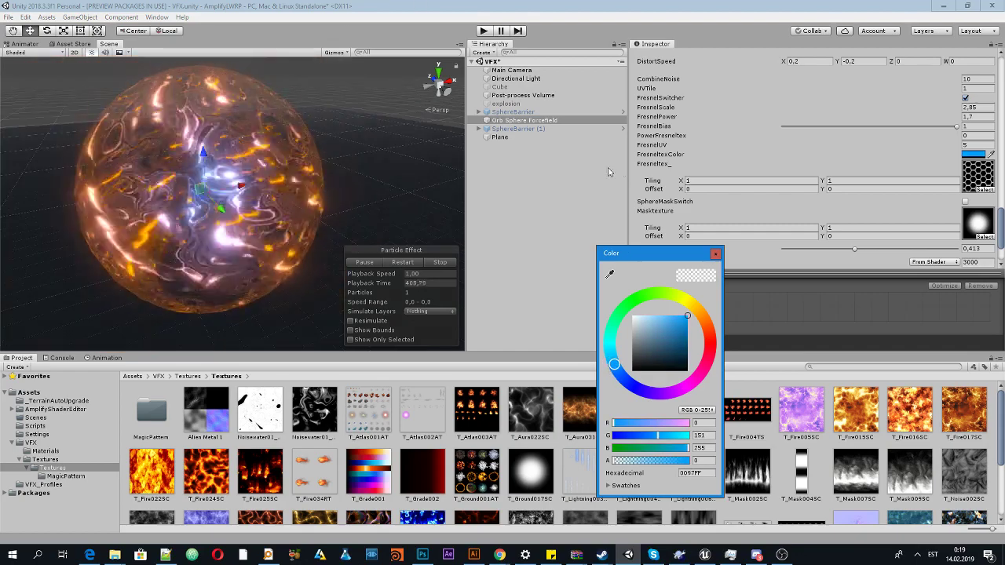
{"action": "left_click", "coordinate": [640, 261]}
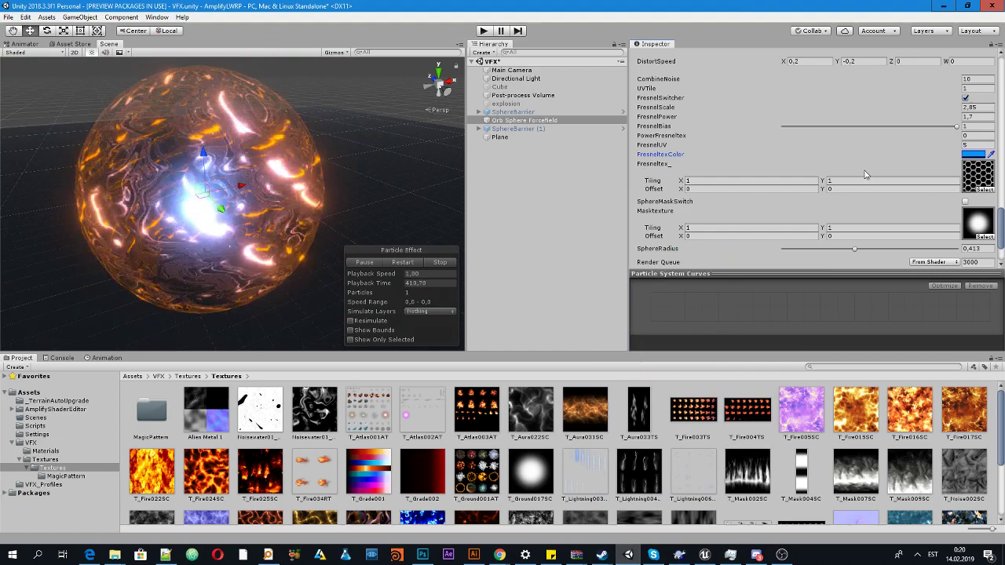
{"action": "scroll", "coordinate": [864, 174], "scroll_direction": "down", "scroll_amount": 8}
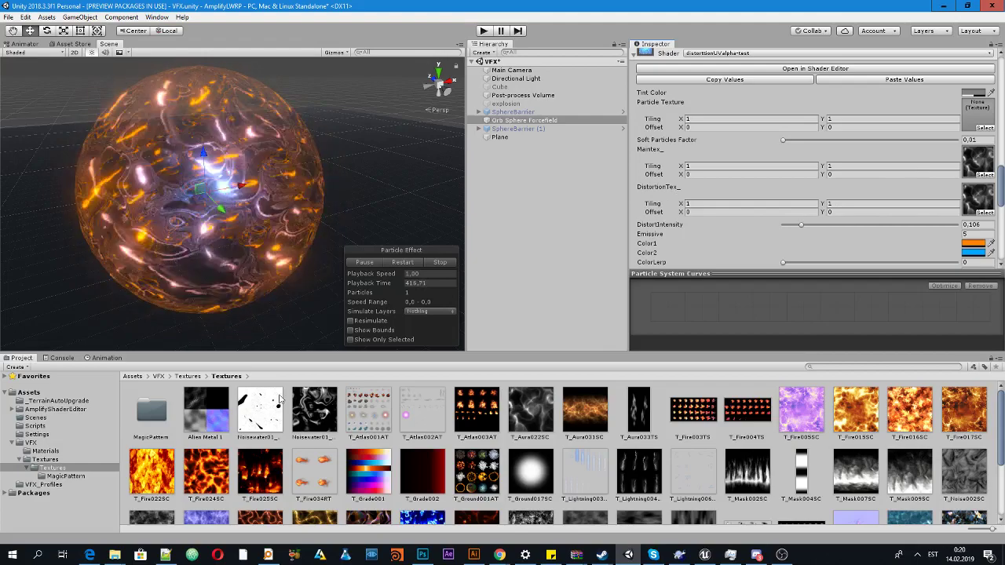
- Apply the orange veined T_Noise texture as DistortionTex and orbit around the orb
{"action": "scroll", "coordinate": [266, 483], "scroll_direction": "down", "scroll_amount": 2}
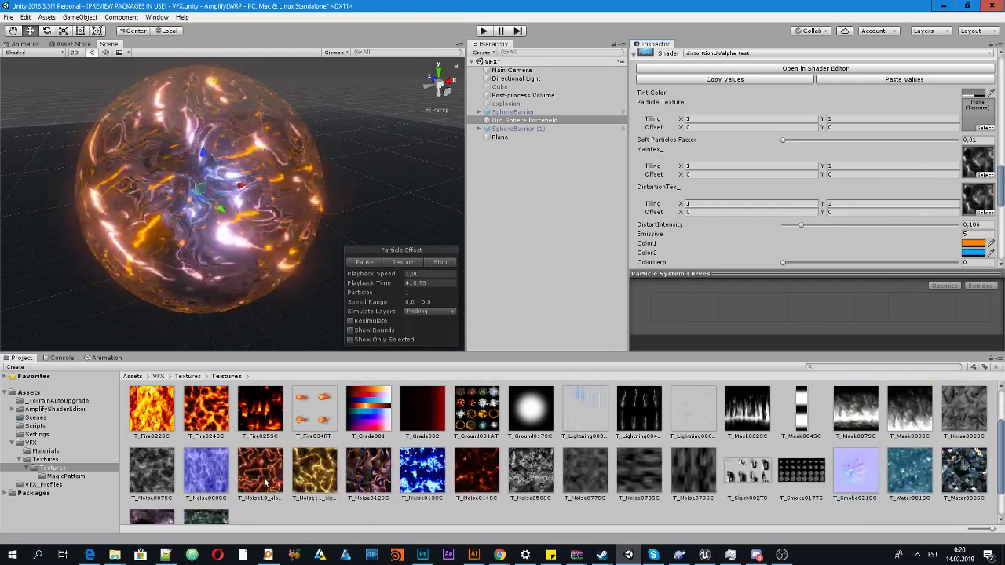
{"action": "left_click_drag", "start_coordinate": [266, 482], "coordinate": [978, 199]}
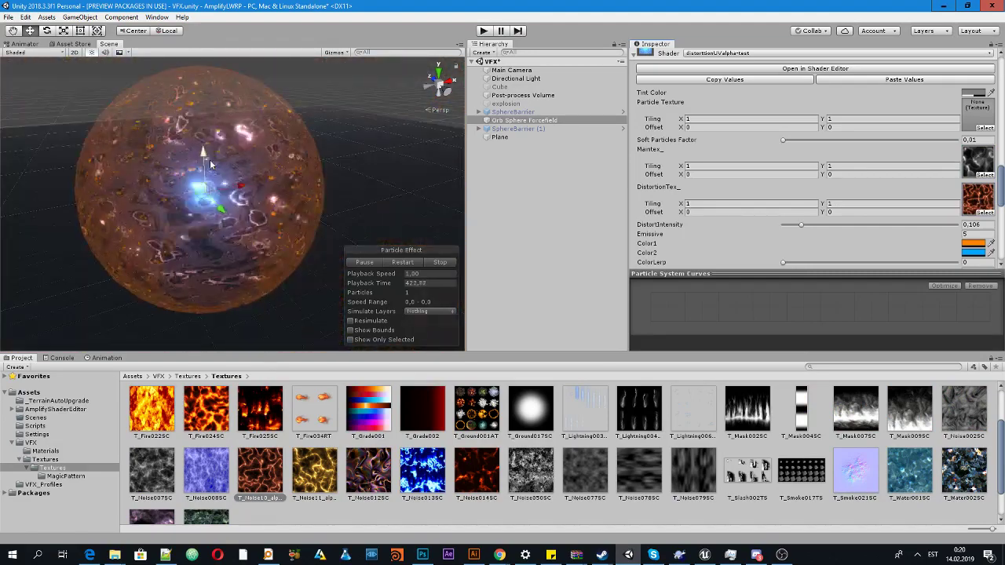
{"action": "left_click_drag", "start_coordinate": [210, 165], "coordinate": [230, 172], "text": "alt"}
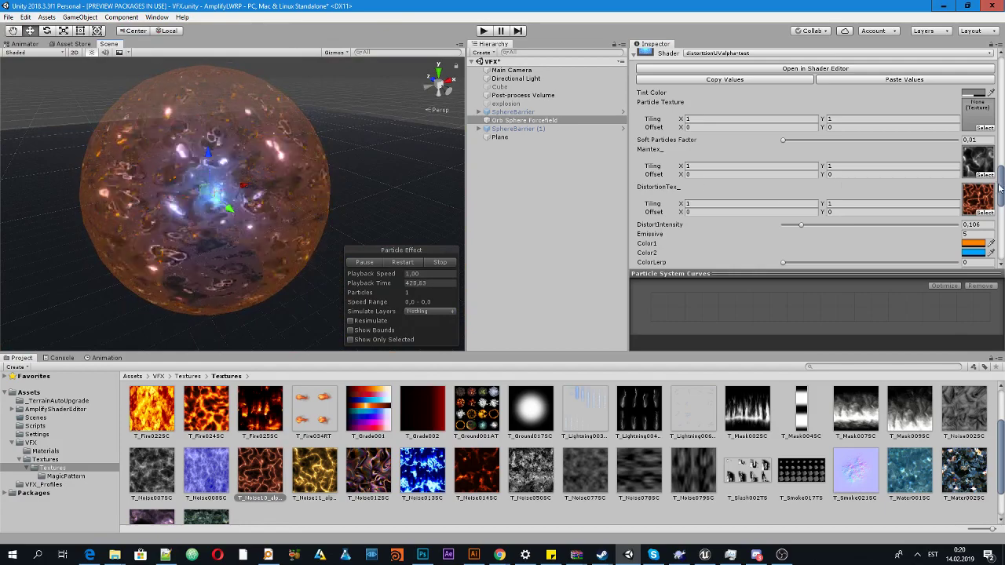
{"action": "left_click_drag", "start_coordinate": [1000, 189], "coordinate": [998, 226]}
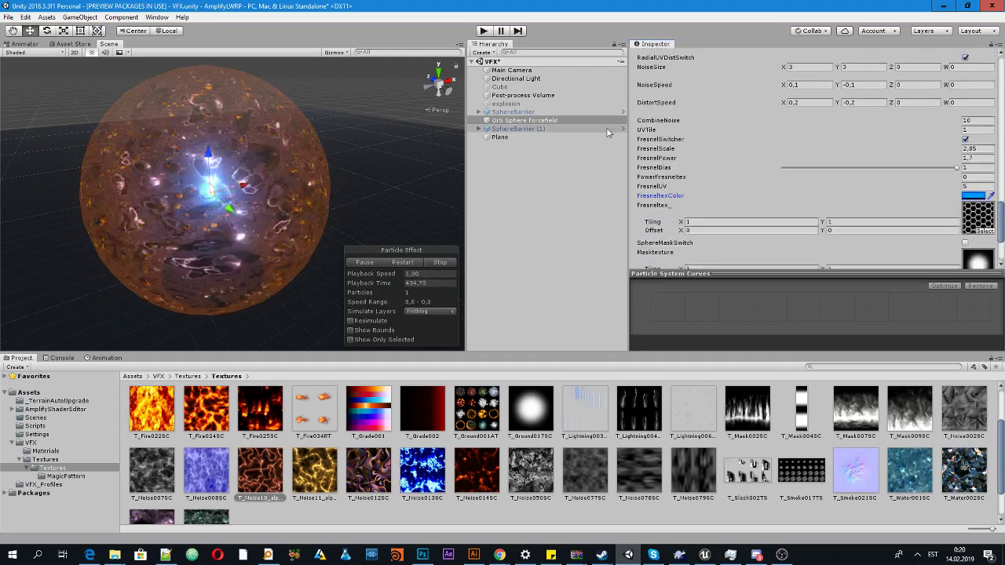
- Set PowerFresneltex to 10, lower FresnelBias to 0.202, and locate the hexagon Fresneltex texture
{"action": "left_click", "coordinate": [936, 178]}
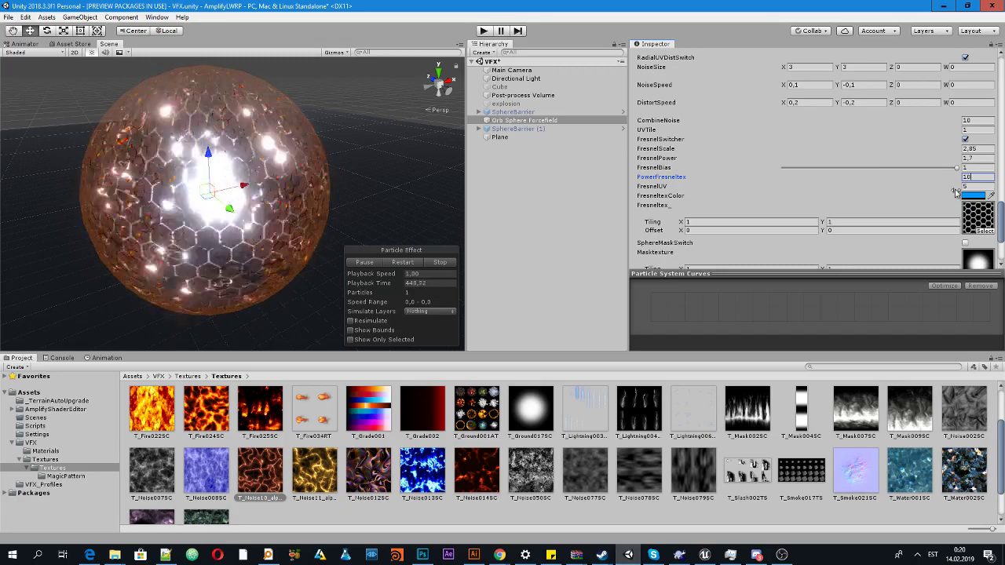
{"action": "left_click_drag", "start_coordinate": [953, 170], "coordinate": [920, 172]}
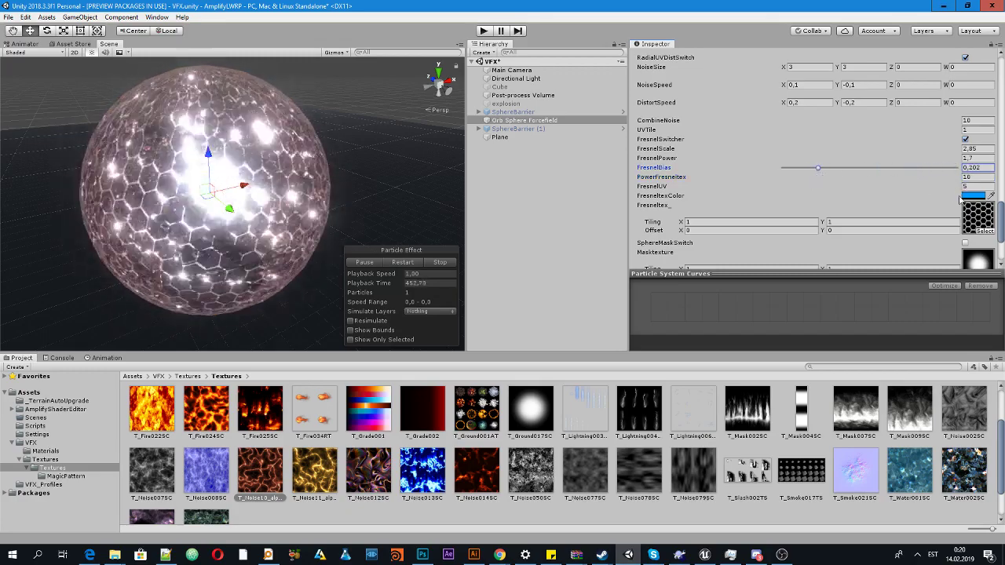
{"action": "left_click", "coordinate": [983, 221]}
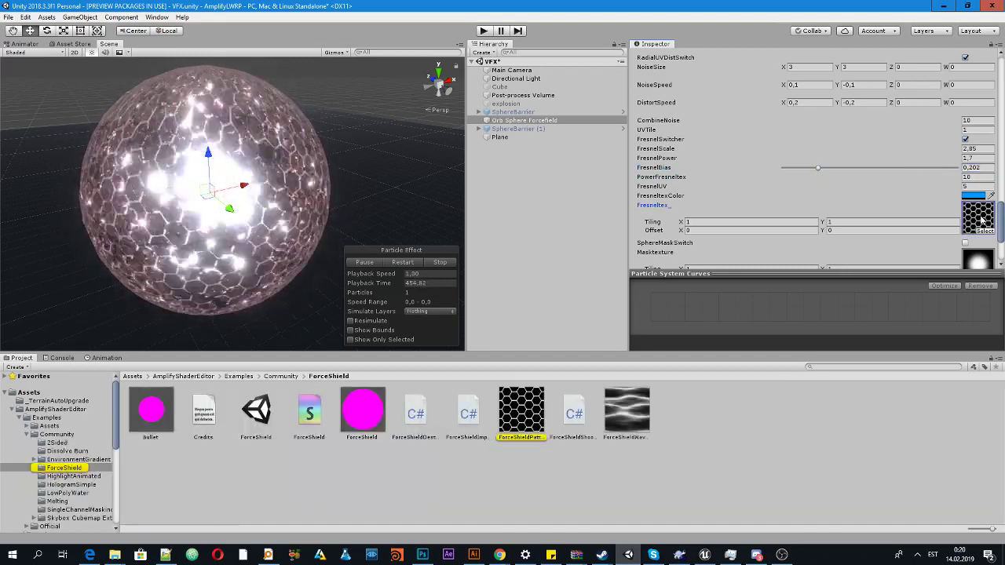
- Retune the fresnel to FresnelScale 1.43, FresnelBias 0.633, PowerFresneltex 4.8 and FresnelUV 10
{"action": "left_click", "coordinate": [548, 120]}
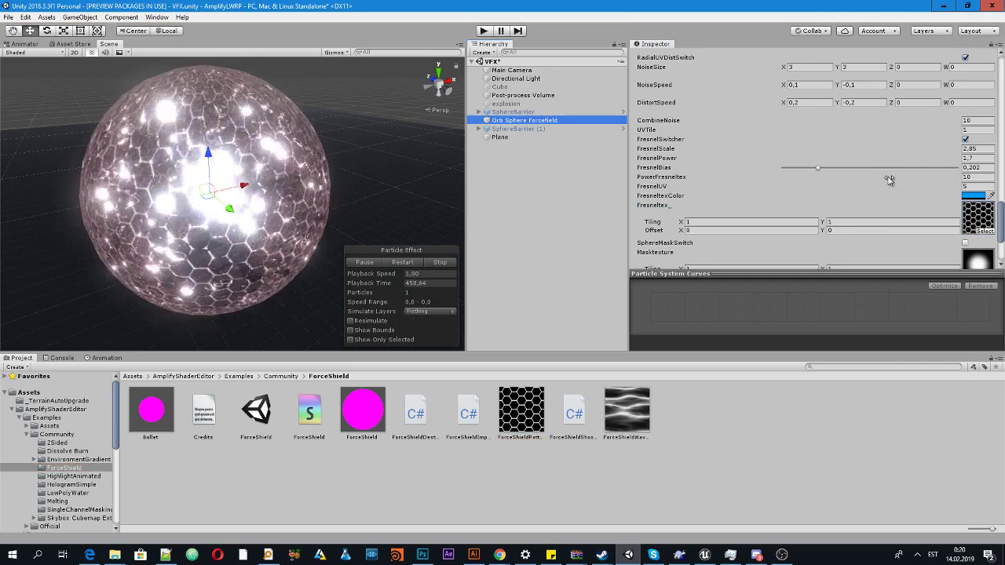
{"action": "left_click", "coordinate": [934, 152]}
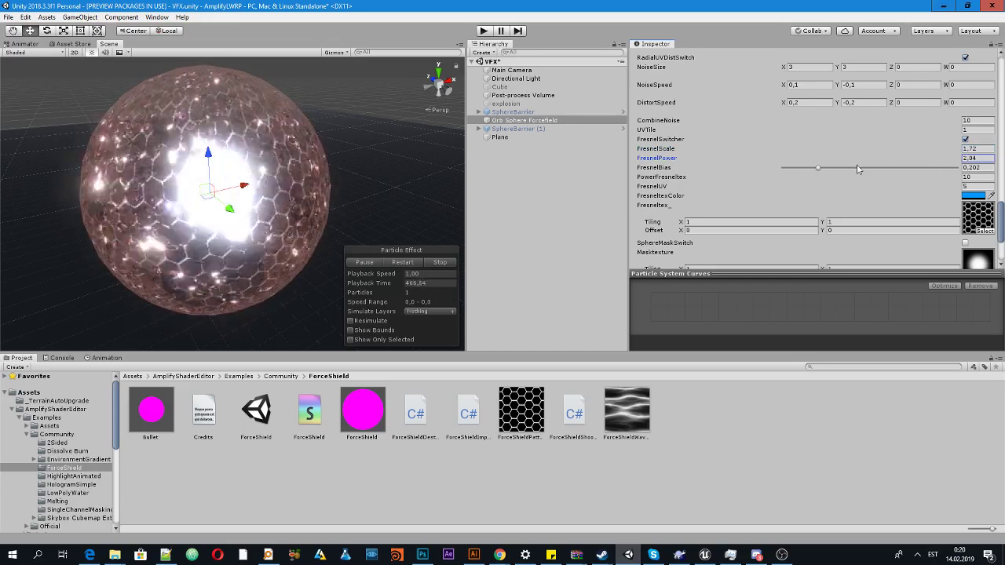
{"action": "left_click_drag", "start_coordinate": [858, 169], "coordinate": [796, 170]}
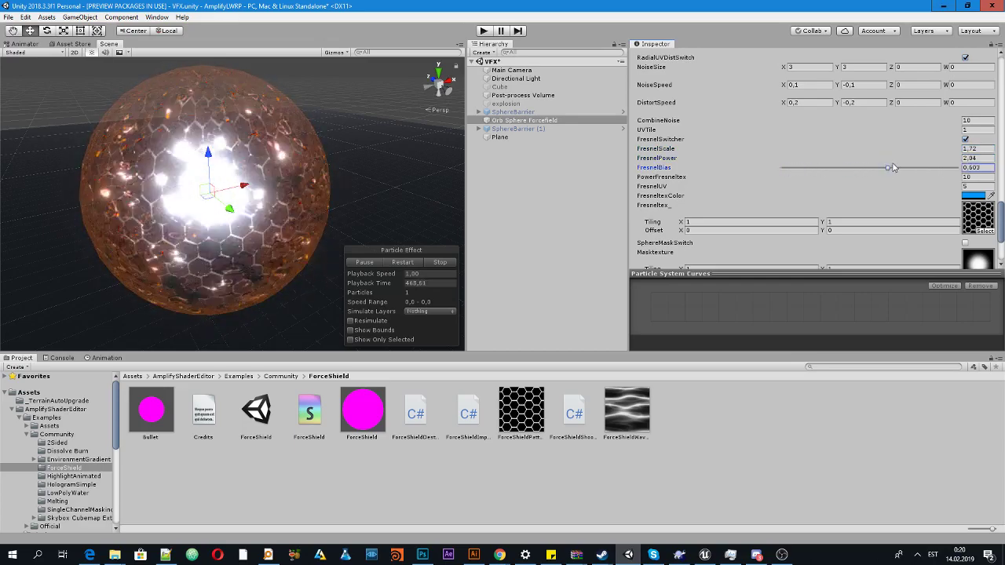
{"action": "left_click_drag", "start_coordinate": [932, 181], "coordinate": [878, 185]}
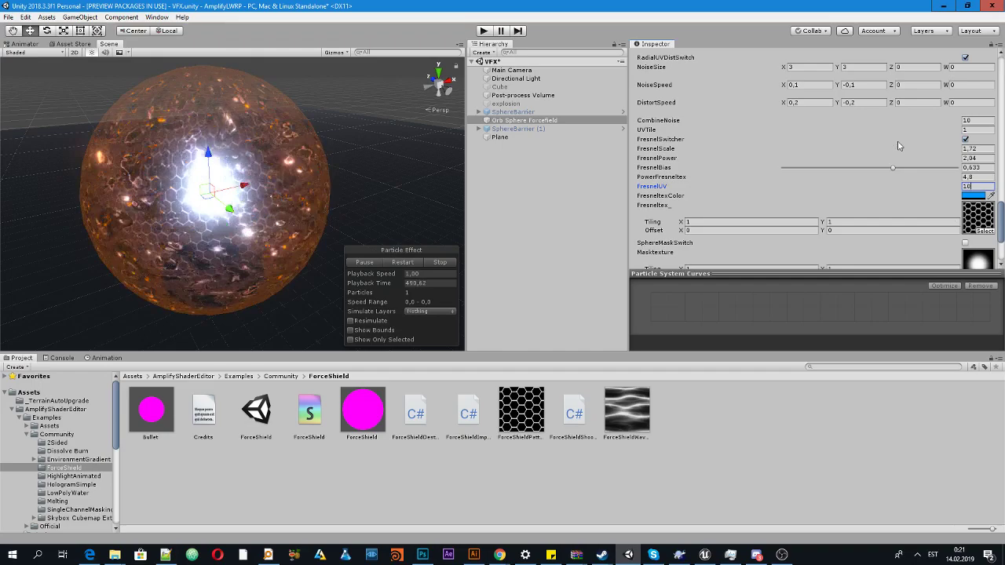
{"action": "left_click", "coordinate": [898, 150]}
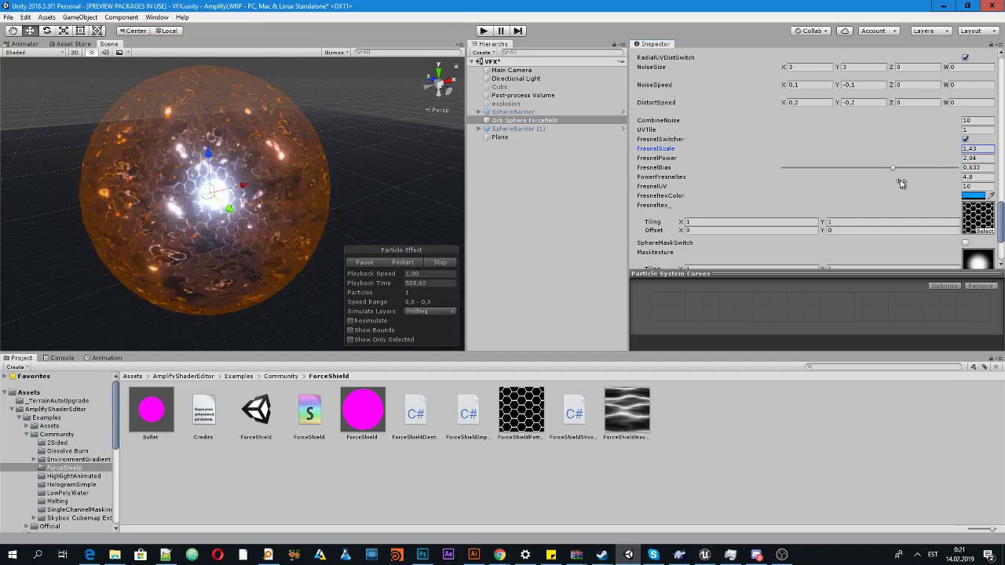
- Restore ColorLerp to 1 for a blue shell and open the FresnelTexColor picker at 0096FF
{"action": "scroll", "coordinate": [896, 199], "scroll_direction": "down", "scroll_amount": 3}
{"action": "scroll", "coordinate": [897, 198], "scroll_direction": "up", "scroll_amount": 6}
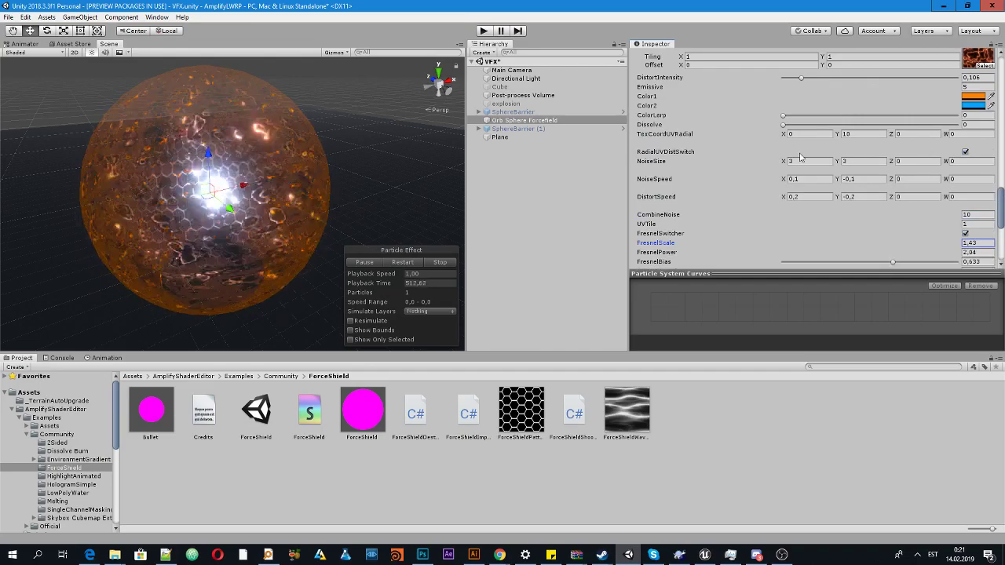
{"action": "scroll", "coordinate": [782, 149], "scroll_direction": "up", "scroll_amount": 2}
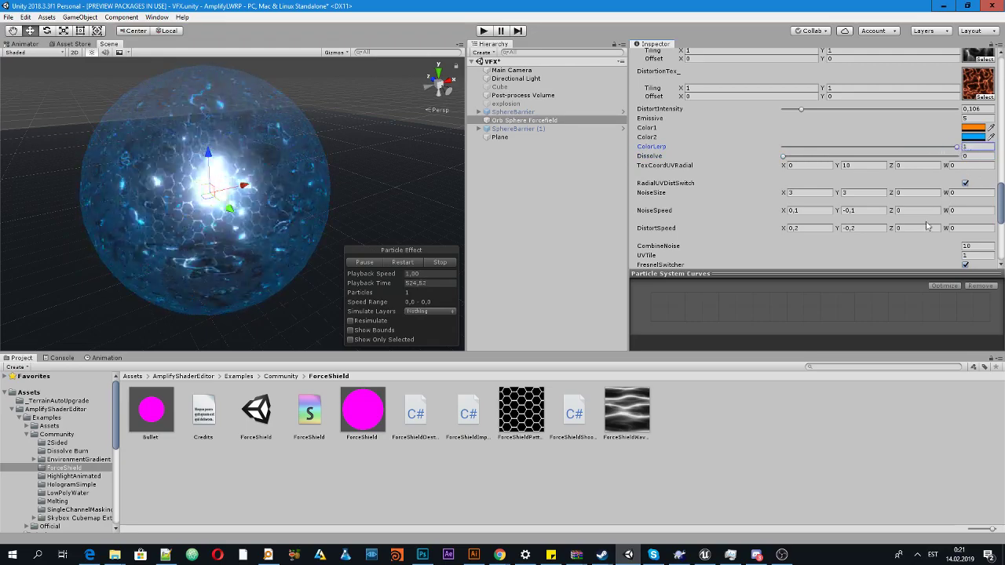
{"action": "scroll", "coordinate": [926, 225], "scroll_direction": "down", "scroll_amount": 3}
{"action": "left_click", "coordinate": [973, 260]}
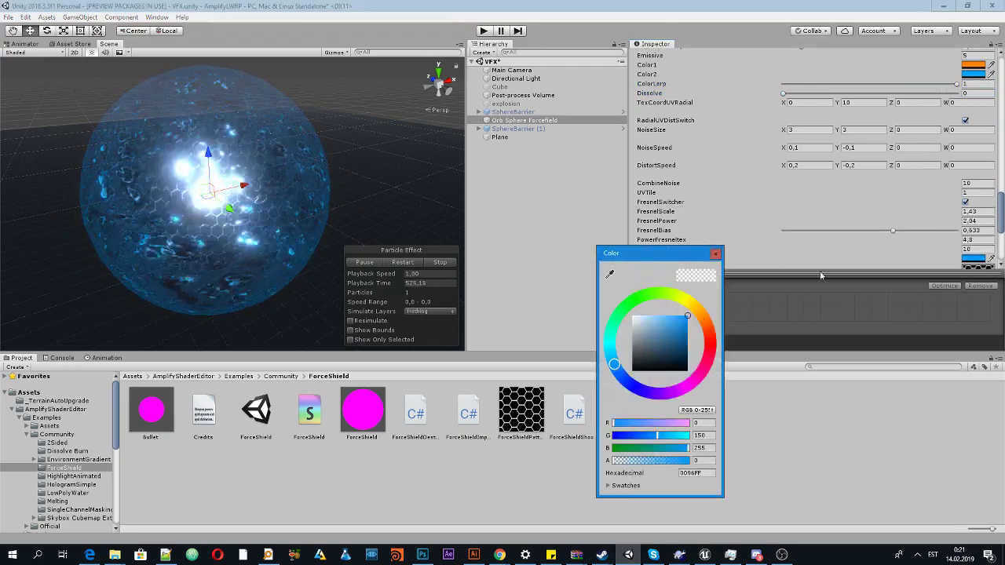
- Keep the fresnel colour orange and nudge DistortIntensity up to 0.211
{"action": "left_click", "coordinate": [707, 328]}
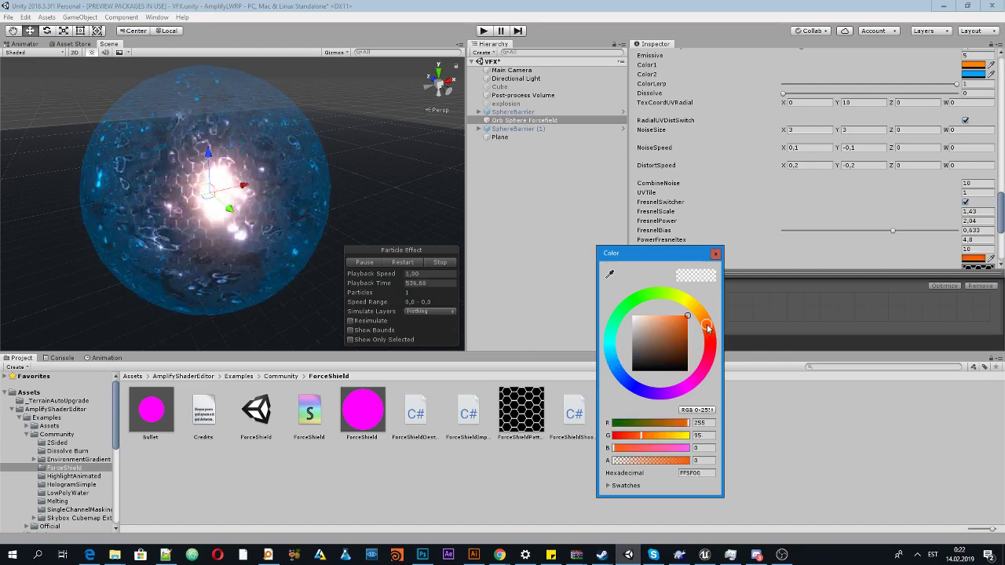
{"action": "left_click", "coordinate": [619, 10]}
{"action": "scroll", "coordinate": [797, 168], "scroll_direction": "up", "scroll_amount": 5}
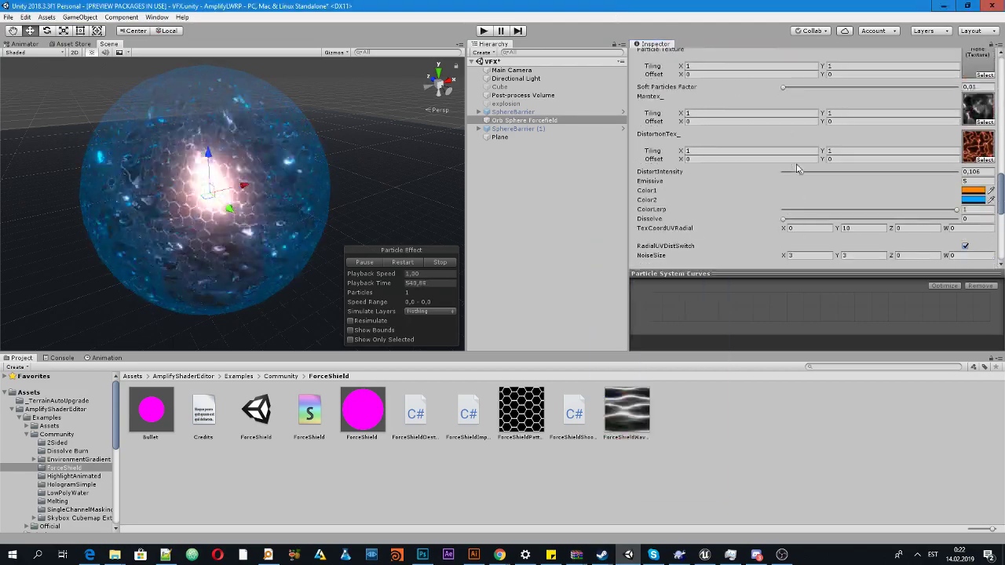
{"action": "mouse_move", "coordinate": [803, 173]}
{"action": "left_mouse_down"}
{"action": "mouse_move", "coordinate": [793, 174]}
{"action": "mouse_move", "coordinate": [819, 172]}
{"action": "left_mouse_up"}
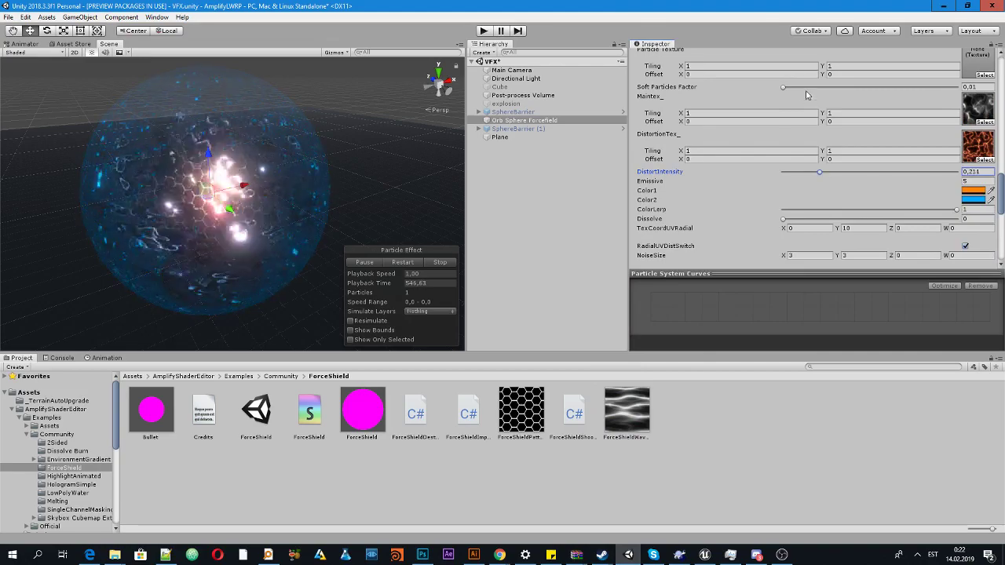
- Lower Soft Particles Factor to 0.01 and raise Dissolve slightly to 0.037
{"action": "left_click", "coordinate": [785, 88]}
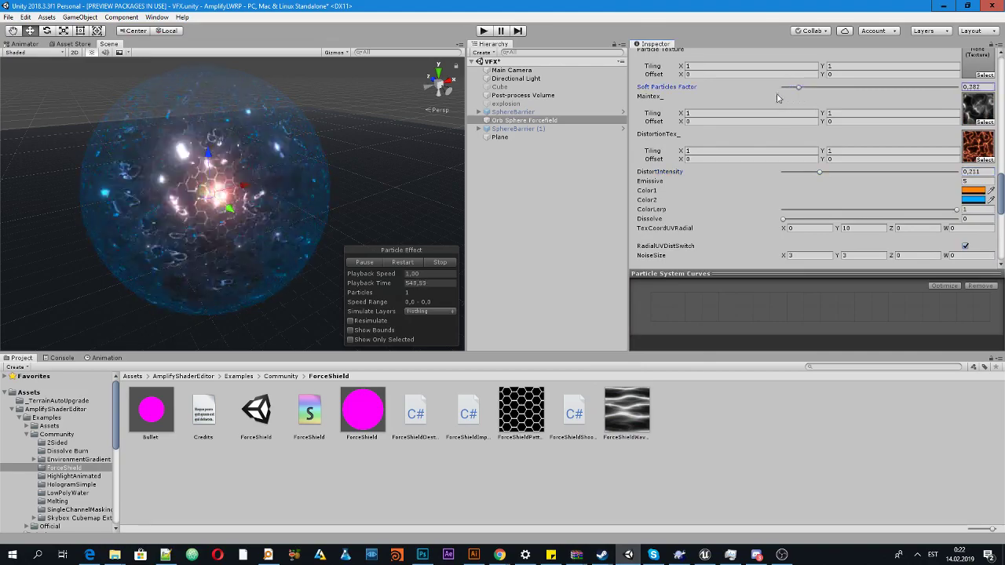
{"action": "scroll", "coordinate": [786, 138], "scroll_direction": "up", "scroll_amount": 5}
{"action": "scroll", "coordinate": [785, 137], "scroll_direction": "down", "scroll_amount": 5}
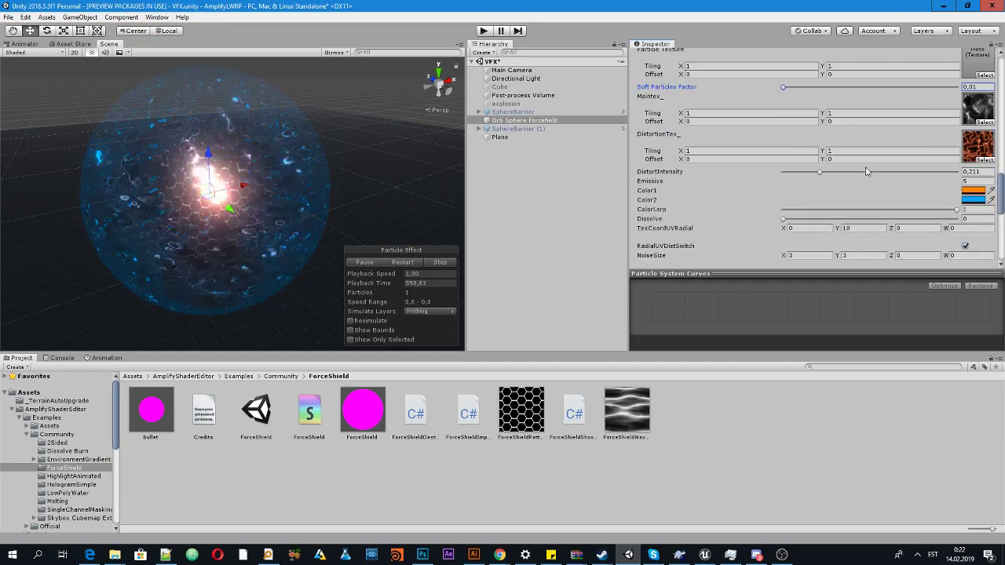
{"action": "scroll", "coordinate": [868, 171], "scroll_direction": "up", "scroll_amount": 2}
{"action": "scroll", "coordinate": [867, 171], "scroll_direction": "down", "scroll_amount": 4}
{"action": "left_click_drag", "start_coordinate": [802, 156], "coordinate": [789, 157]}
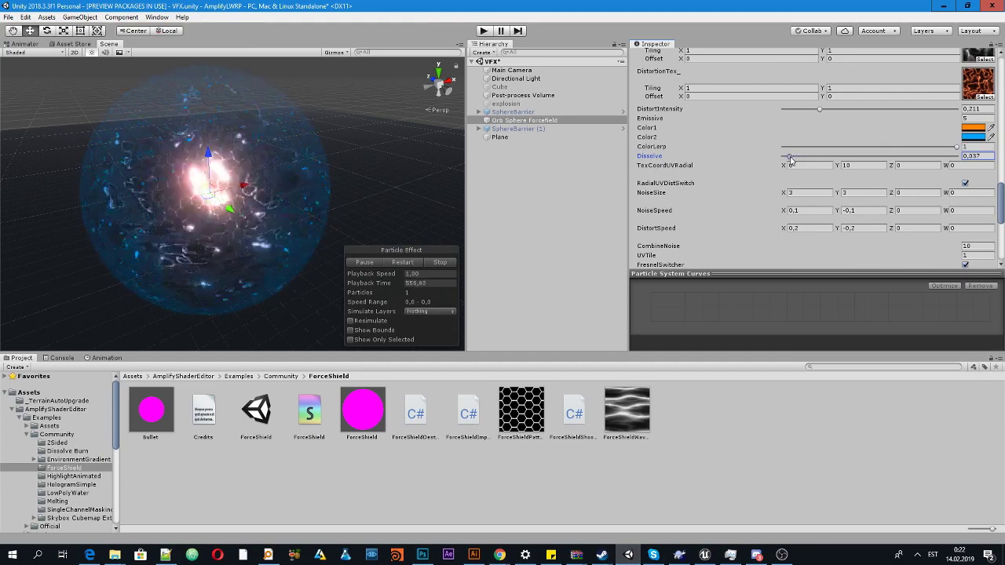
{"action": "scroll", "coordinate": [154, 225], "scroll_direction": "up", "scroll_amount": 5}
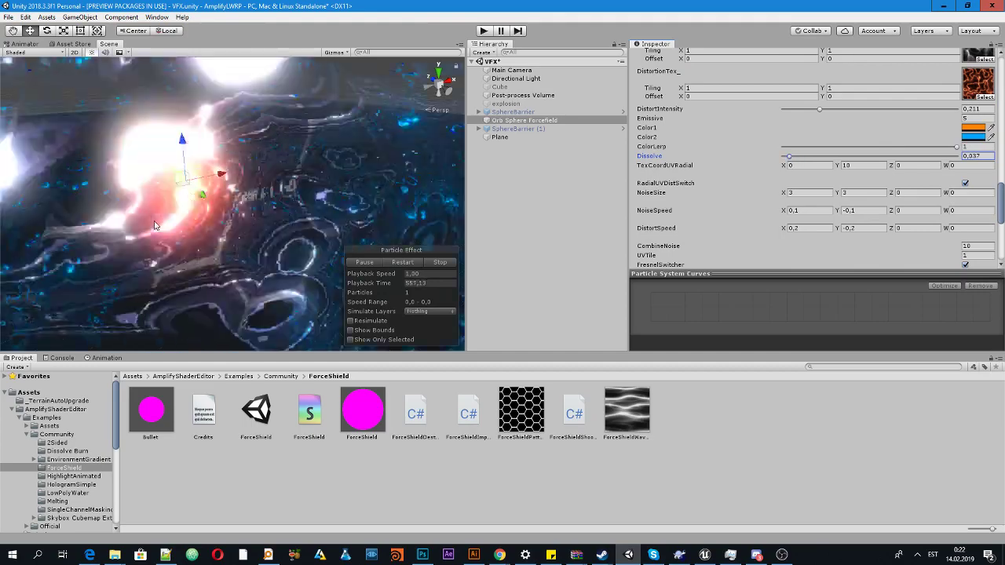
{"action": "scroll", "coordinate": [155, 225], "scroll_direction": "down", "scroll_amount": 5}
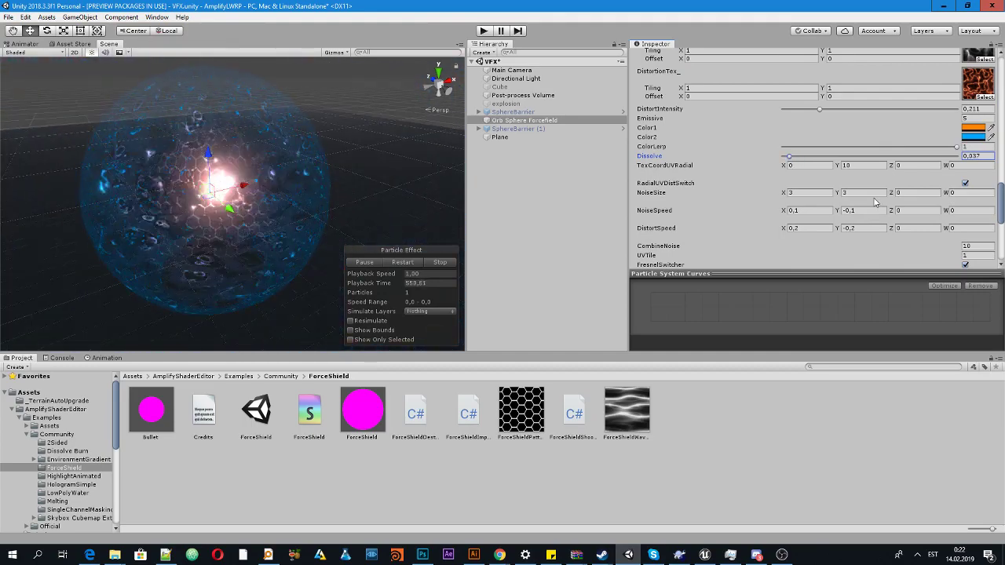
{"action": "scroll", "coordinate": [876, 202], "scroll_direction": "down", "scroll_amount": 3}
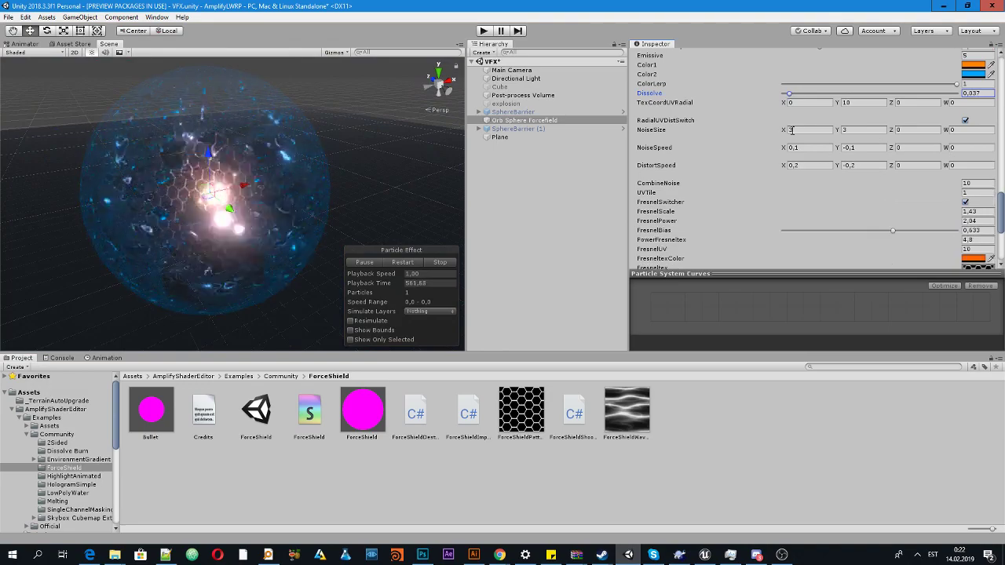
{"action": "left_click", "coordinate": [800, 131]}
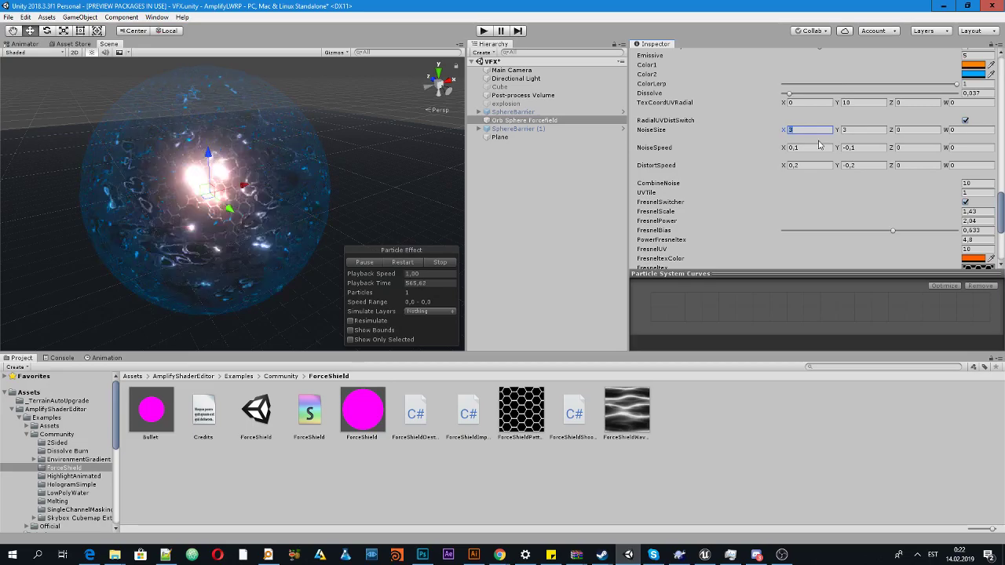
{"action": "type", "text": "10"}
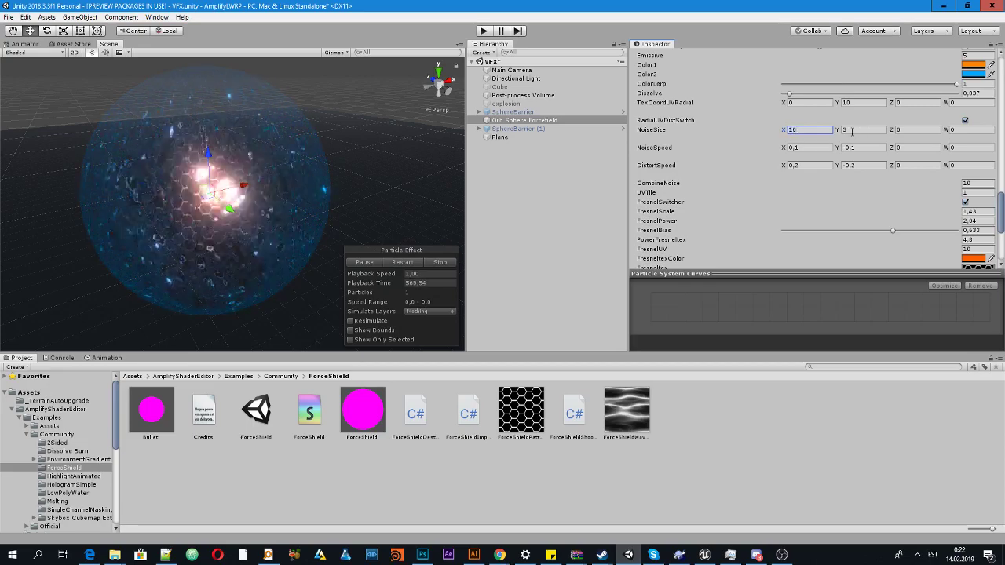
{"action": "left_click", "coordinate": [803, 103]}
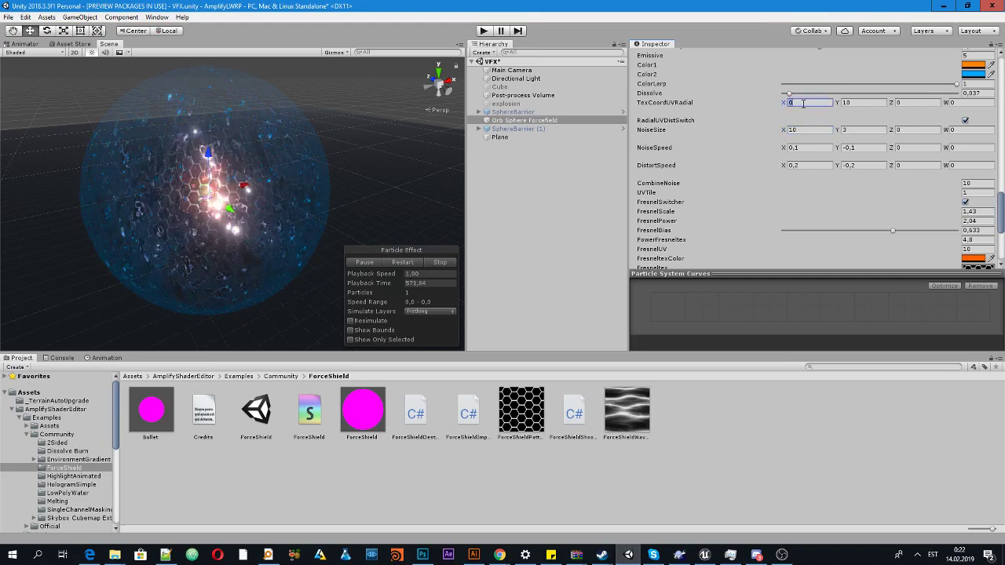
{"action": "left_click", "coordinate": [822, 130]}
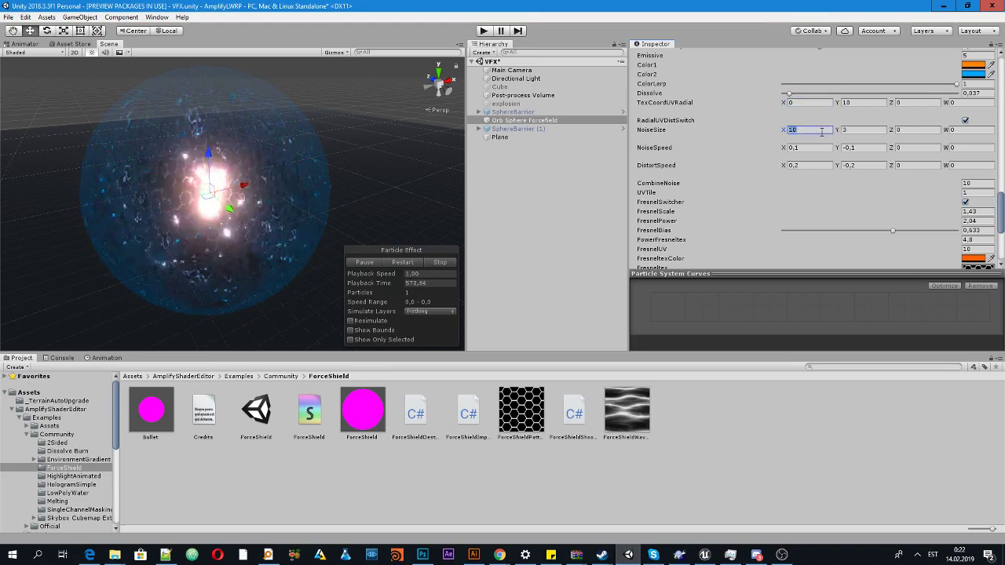
{"action": "type", "text": "3"}
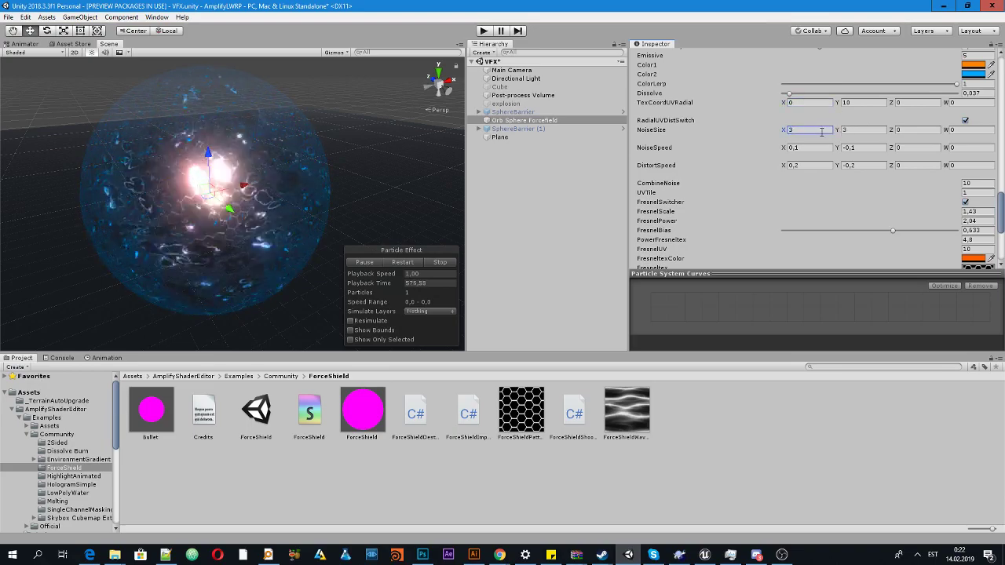
{"action": "scroll", "coordinate": [258, 149], "scroll_direction": "up", "scroll_amount": 5}
{"action": "scroll", "coordinate": [257, 149], "scroll_direction": "down", "scroll_amount": 5}
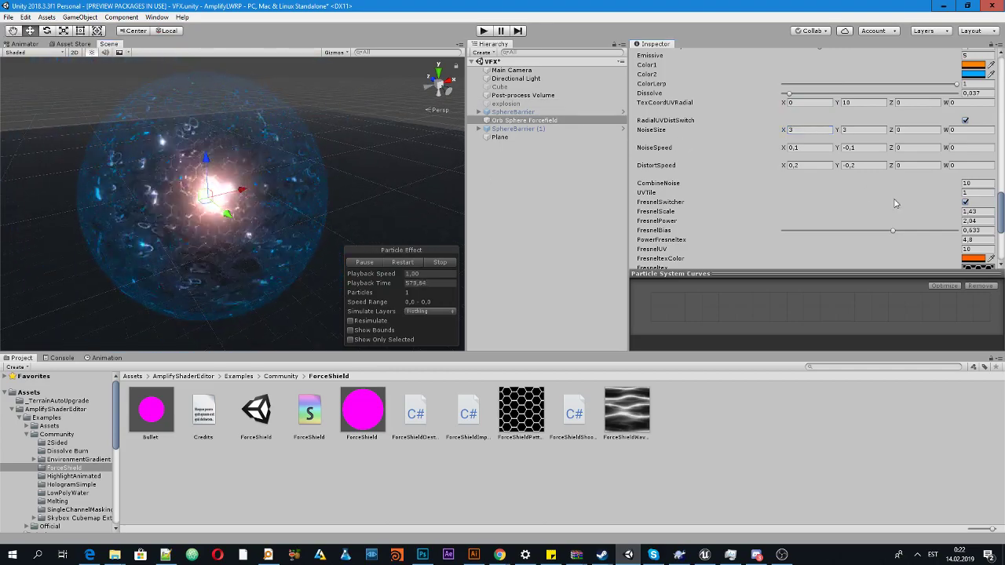
{"action": "scroll", "coordinate": [893, 202], "scroll_direction": "down", "scroll_amount": 2}
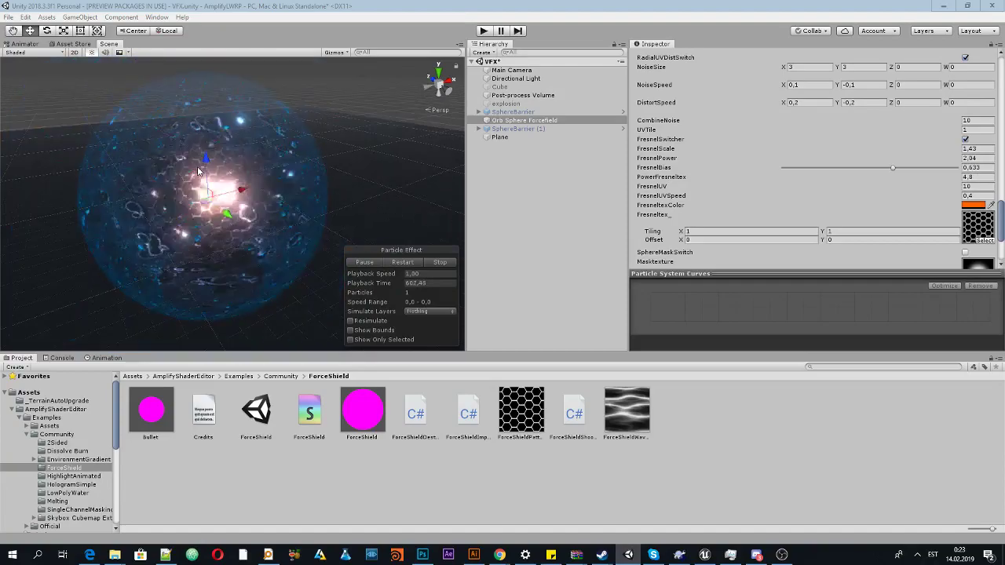
{"action": "scroll", "coordinate": [158, 167], "scroll_direction": "up", "scroll_amount": 3}
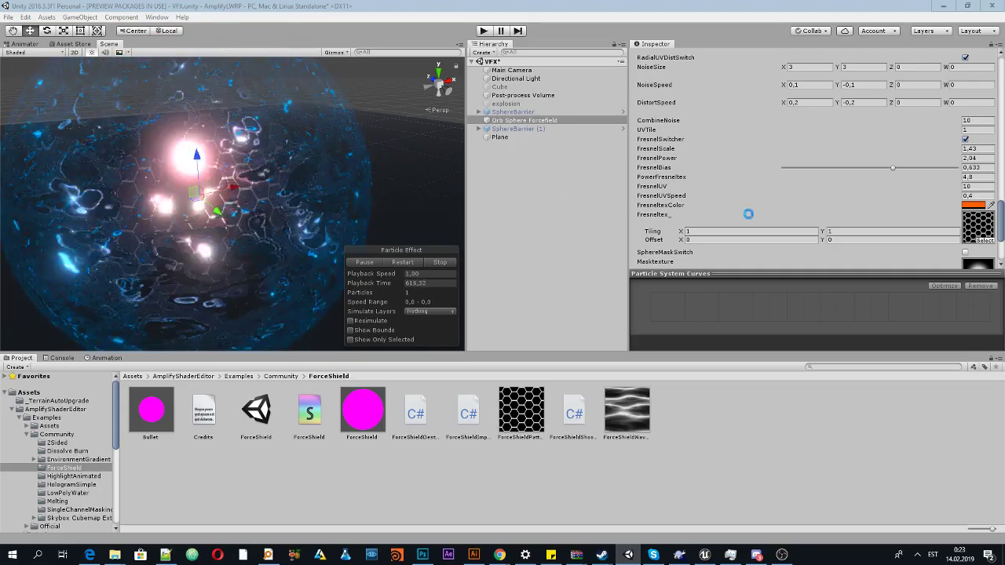
- Drag FresnelBias from 0.633 down to 0.518 and zoom to inspect the hexagon shell
{"action": "scroll", "coordinate": [857, 209], "scroll_direction": "down", "scroll_amount": 3}
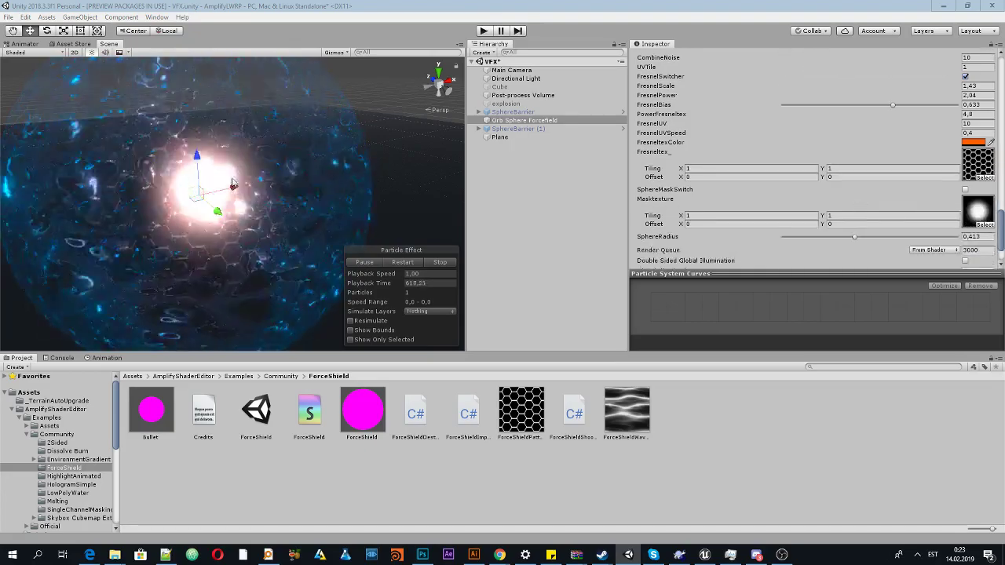
{"action": "scroll", "coordinate": [230, 183], "scroll_direction": "up", "scroll_amount": 5}
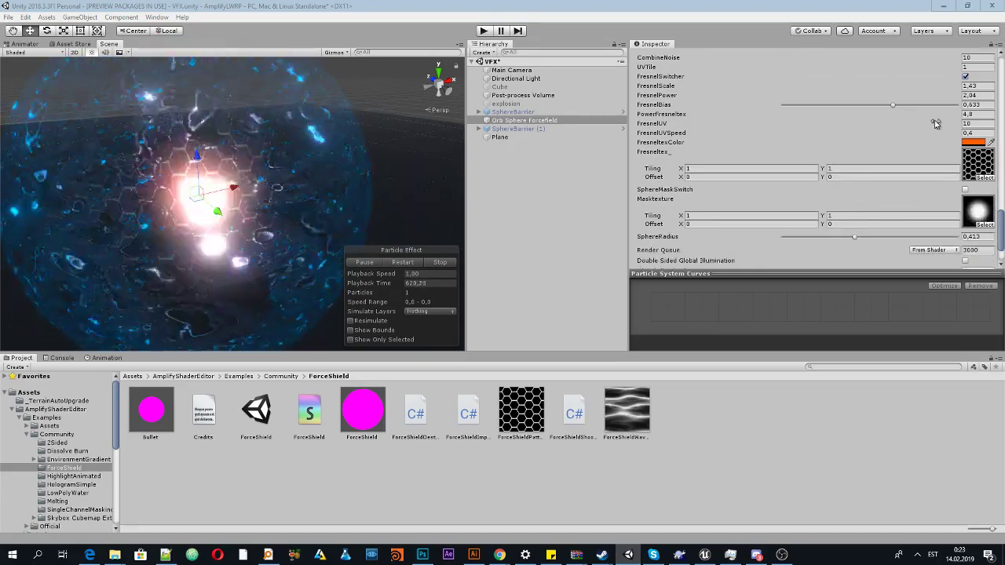
{"action": "mouse_move", "coordinate": [869, 103]}
{"action": "left_mouse_down"}
{"action": "mouse_move", "coordinate": [819, 108]}
{"action": "mouse_move", "coordinate": [874, 112]}
{"action": "left_mouse_up"}
{"action": "scroll", "coordinate": [283, 140], "scroll_direction": "down", "scroll_amount": 5}
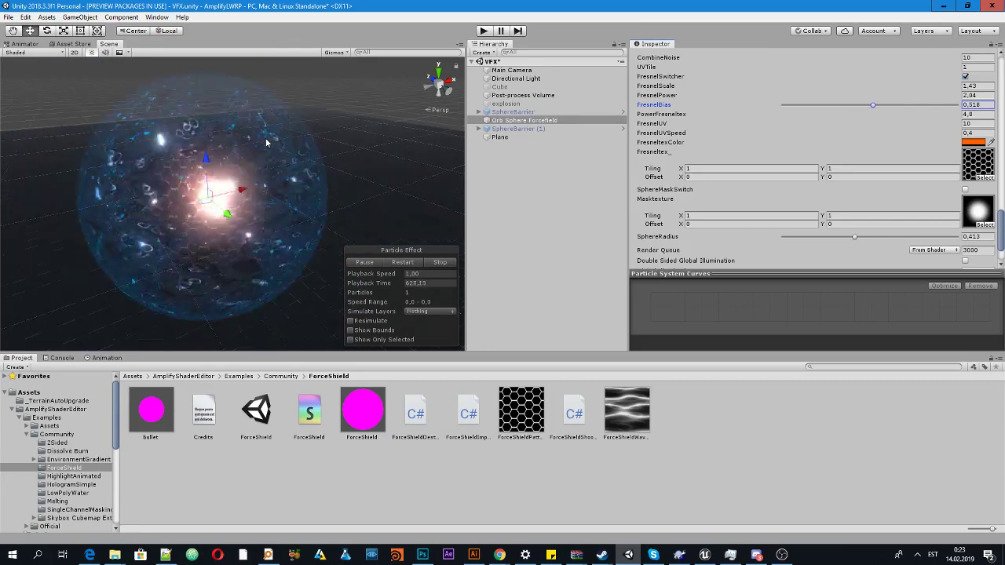
{"action": "scroll", "coordinate": [283, 140], "scroll_direction": "up", "scroll_amount": 3}
{"action": "scroll", "coordinate": [279, 138], "scroll_direction": "down", "scroll_amount": 4}
{"action": "scroll", "coordinate": [273, 134], "scroll_direction": "up", "scroll_amount": 1}
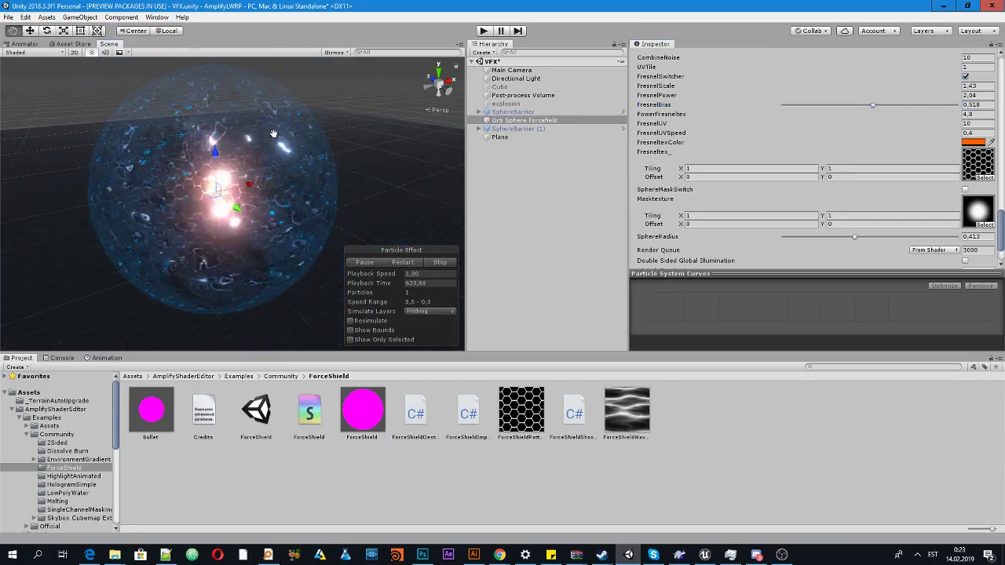
{"action": "scroll", "coordinate": [274, 135], "scroll_direction": "up", "scroll_amount": 2}
{"action": "scroll", "coordinate": [274, 136], "scroll_direction": "down", "scroll_amount": 3}
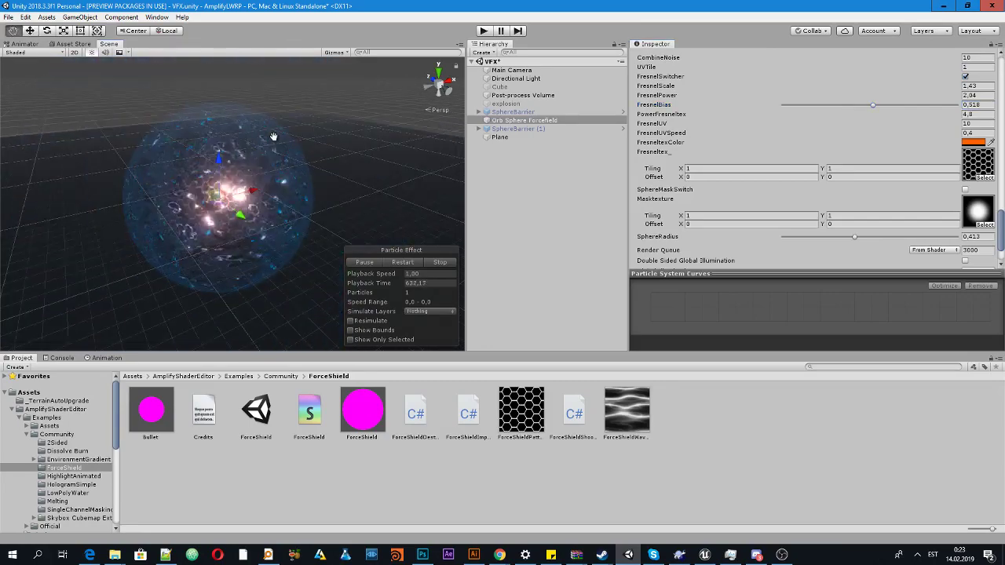
{"action": "scroll", "coordinate": [273, 136], "scroll_direction": "up", "scroll_amount": 2}
{"action": "scroll", "coordinate": [260, 150], "scroll_direction": "up", "scroll_amount": 3}
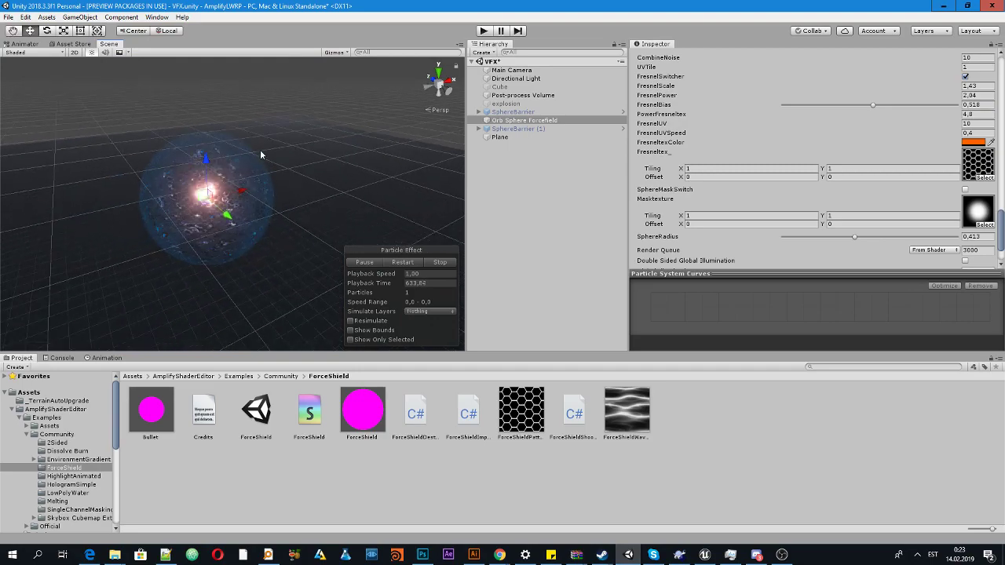
{"action": "scroll", "coordinate": [258, 176], "scroll_direction": "down", "scroll_amount": 1}
{"action": "scroll", "coordinate": [260, 177], "scroll_direction": "up", "scroll_amount": 1}
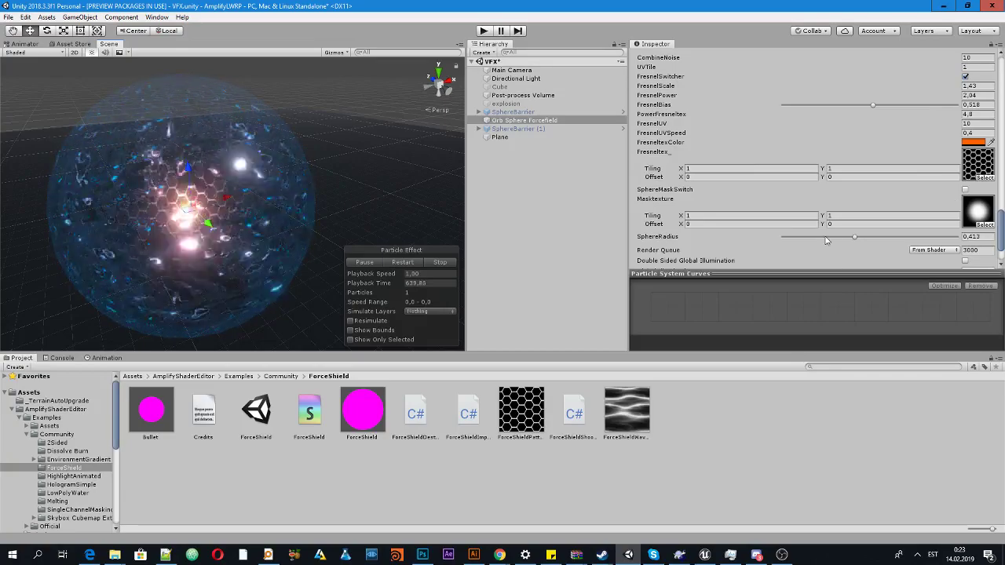
- Try several different values in the material's UVTile field
{"action": "scroll", "coordinate": [864, 236], "scroll_direction": "up", "scroll_amount": 5}
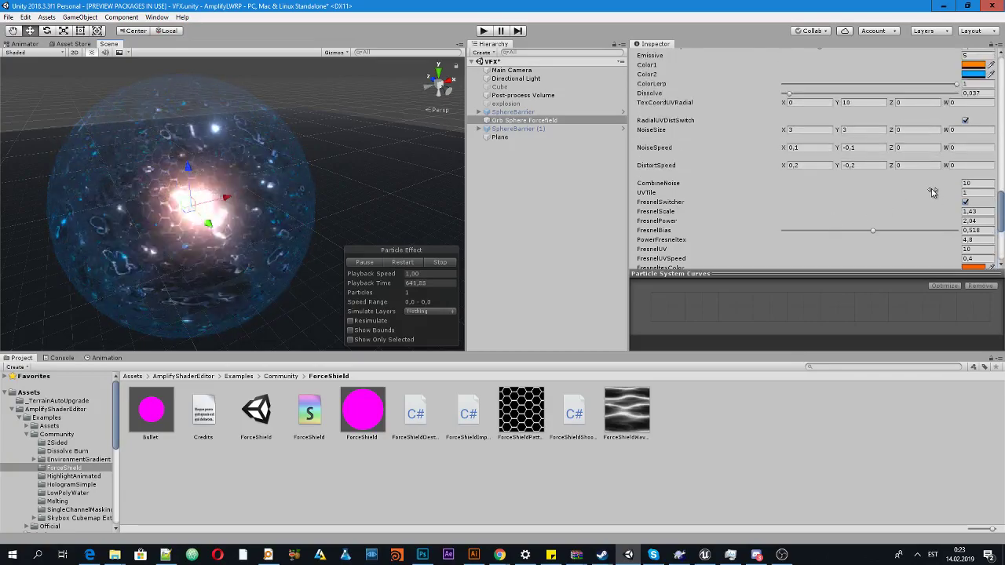
{"action": "left_click", "coordinate": [976, 192]}
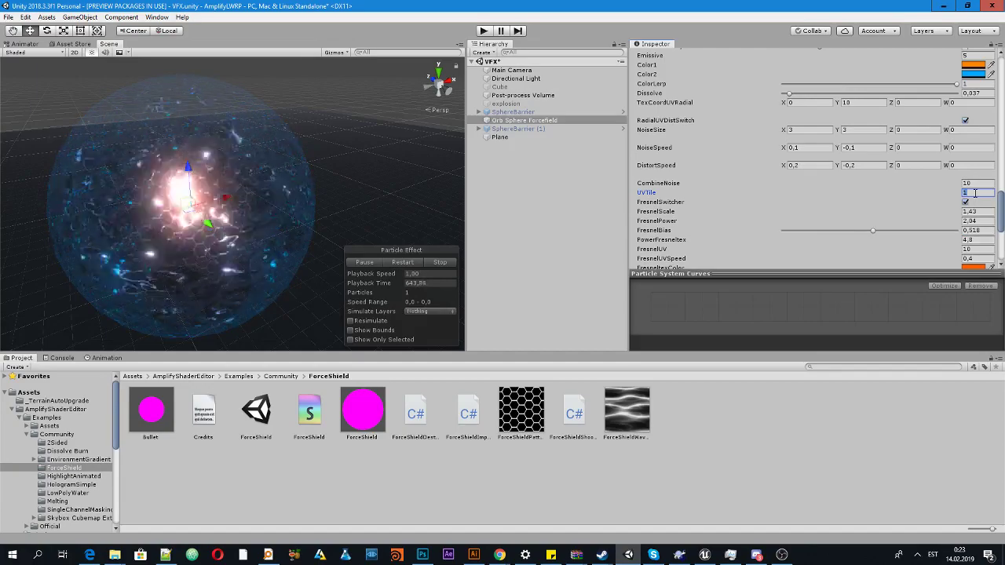
{"action": "type", "text": "10"}
{"action": "key", "text": "BackSpace"}
{"action": "key", "text": "BackSpace"}
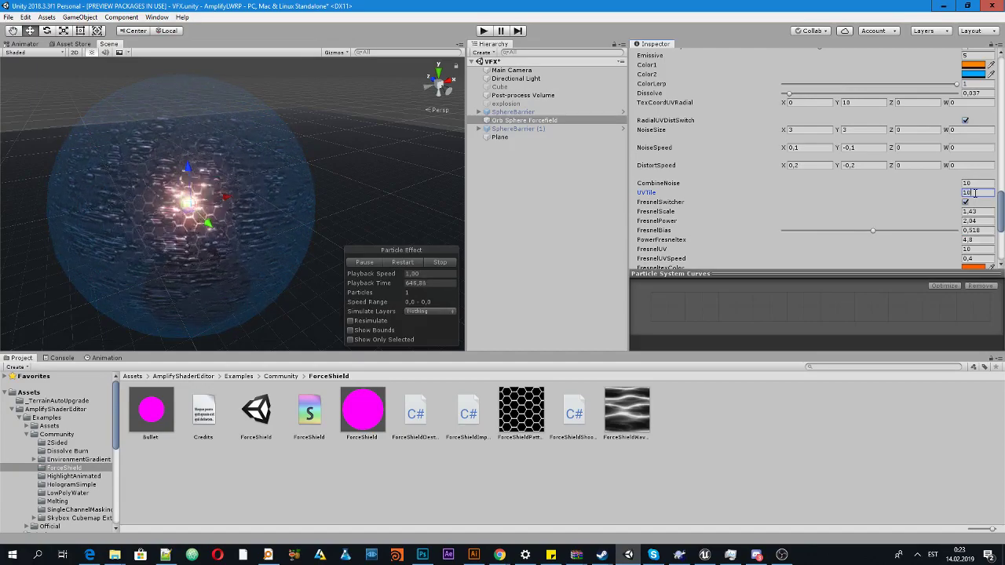
{"action": "type", "text": "0"}
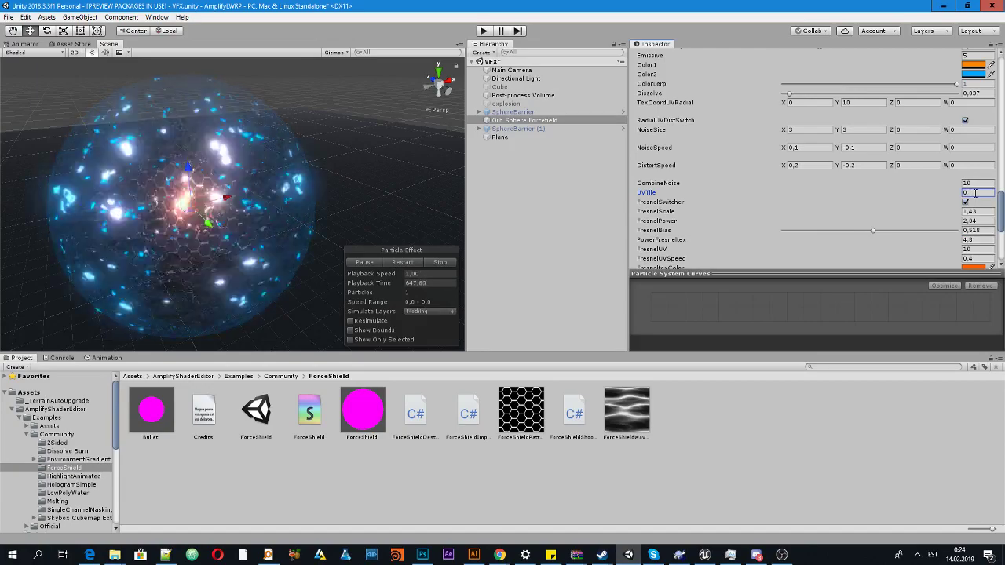
{"action": "key", "text": "BackSpace"}
{"action": "type", "text": "1"}
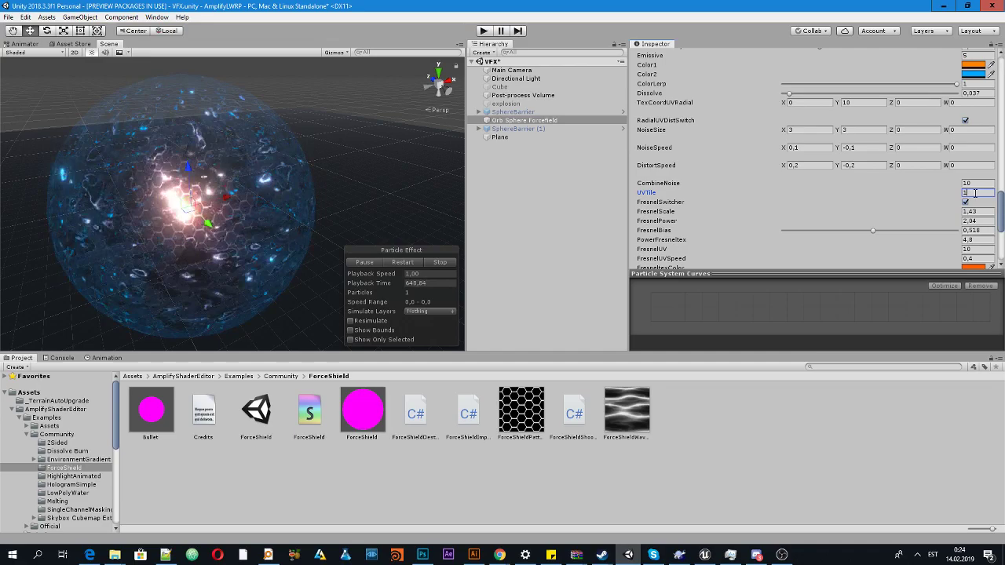
- Set CombineNoise to 10, then orbit and pan to frame the whole orb
{"action": "left_click", "coordinate": [921, 184]}
{"action": "left_click_drag", "start_coordinate": [922, 184], "coordinate": [907, 175]}
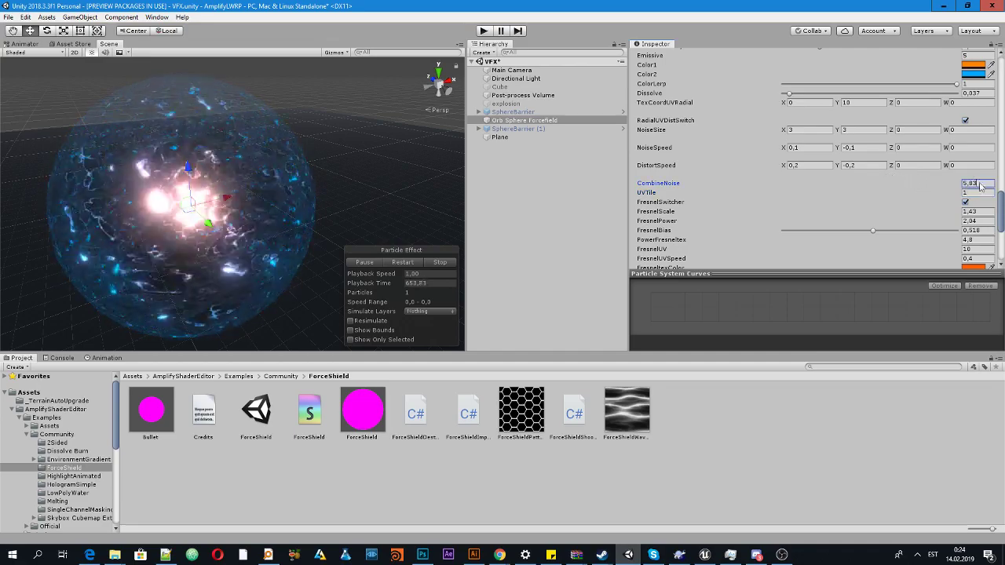
{"action": "type", "text": "0"}
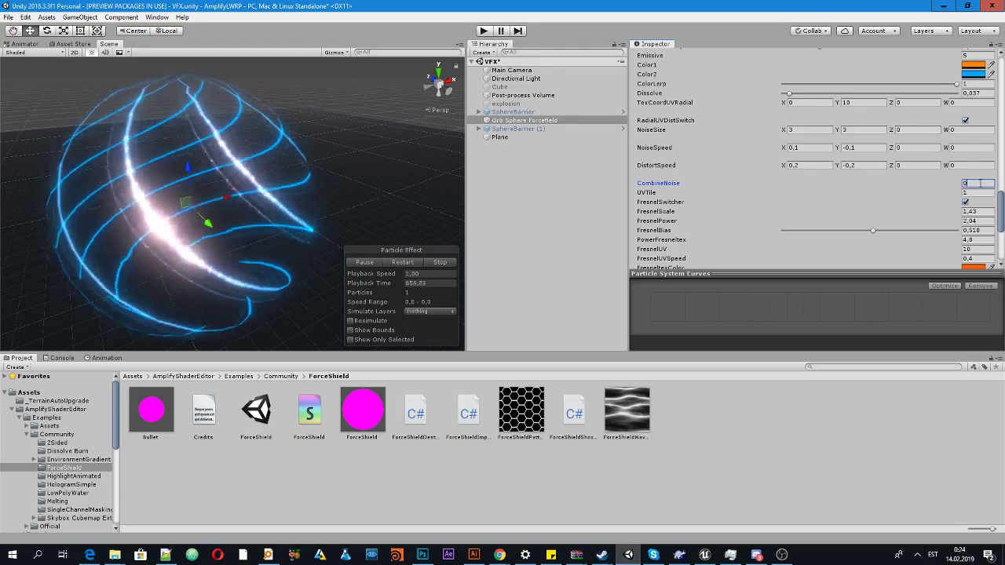
{"action": "type", "text": "10"}
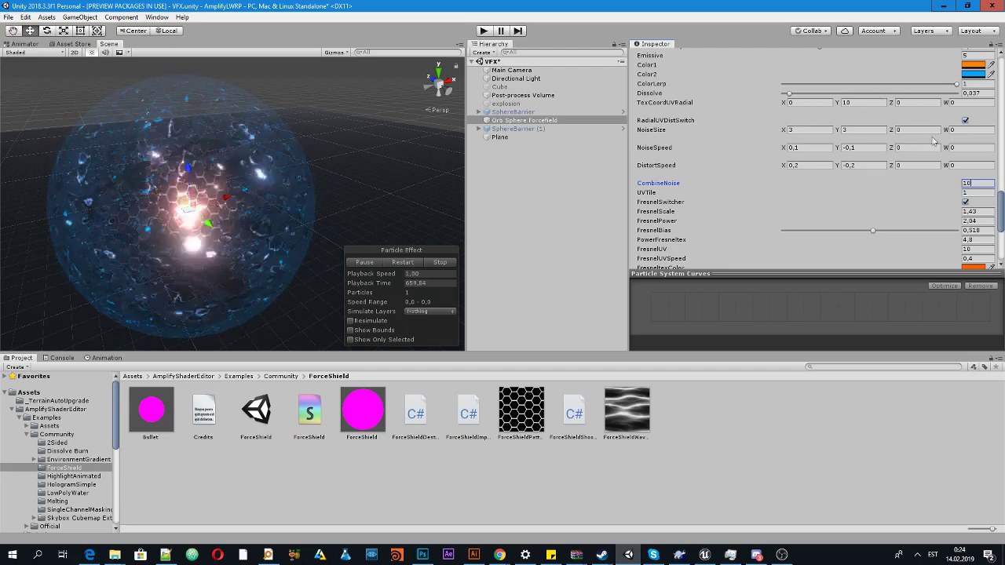
{"action": "left_click_drag", "start_coordinate": [295, 183], "coordinate": [238, 145], "text": "alt"}
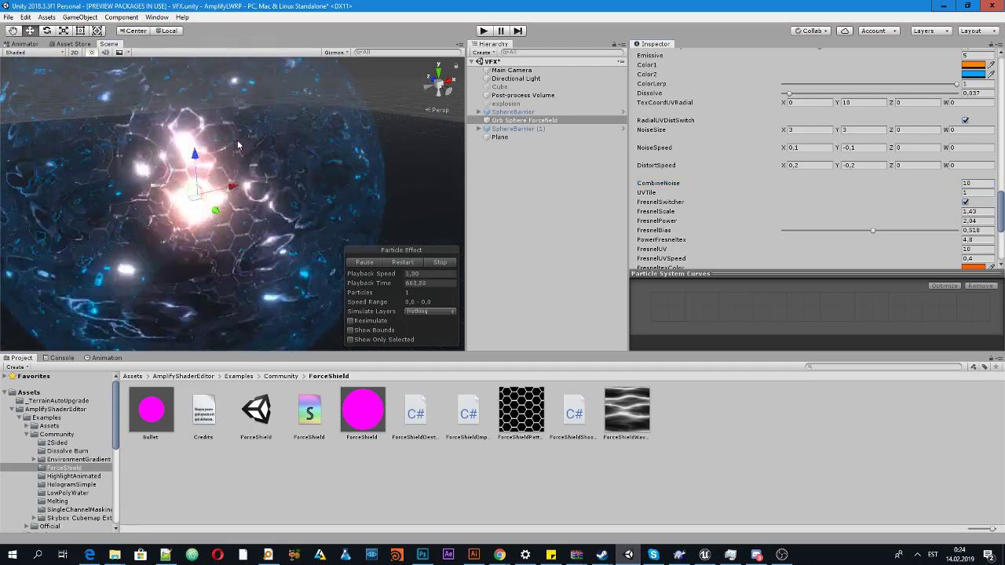
{"action": "middle_click_drag", "start_coordinate": [238, 145], "coordinate": [224, 163]}
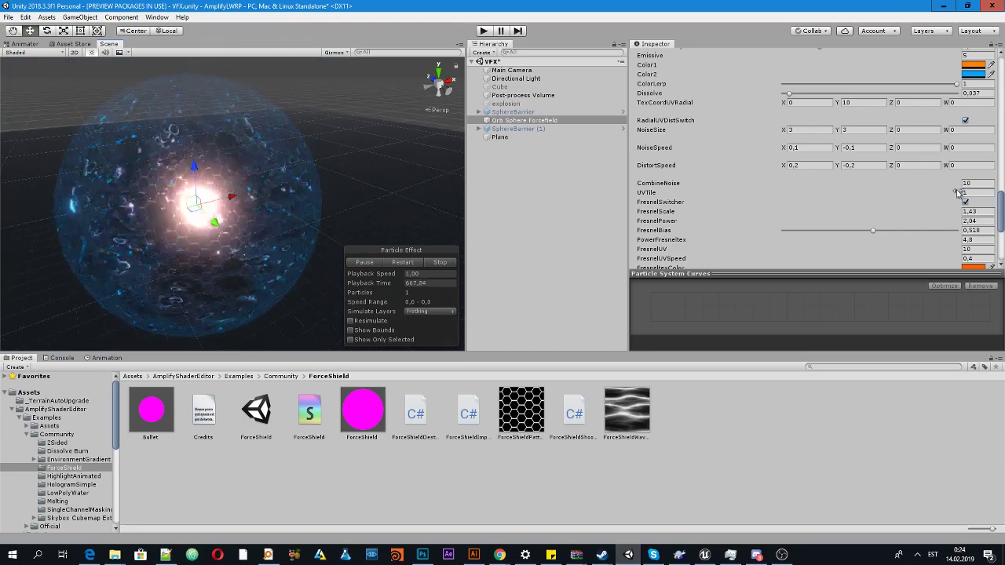
- Set TexCoordUVRadial to X 10, Y 1 and pan the Scene view to re-centre the orb
{"action": "scroll", "coordinate": [952, 179], "scroll_direction": "up", "scroll_amount": 2}
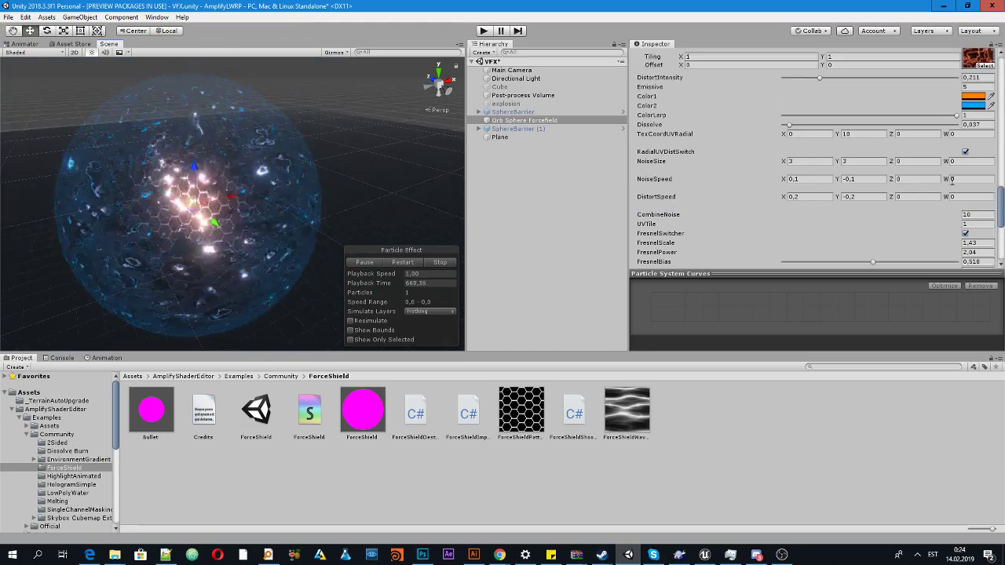
{"action": "left_click", "coordinate": [810, 134]}
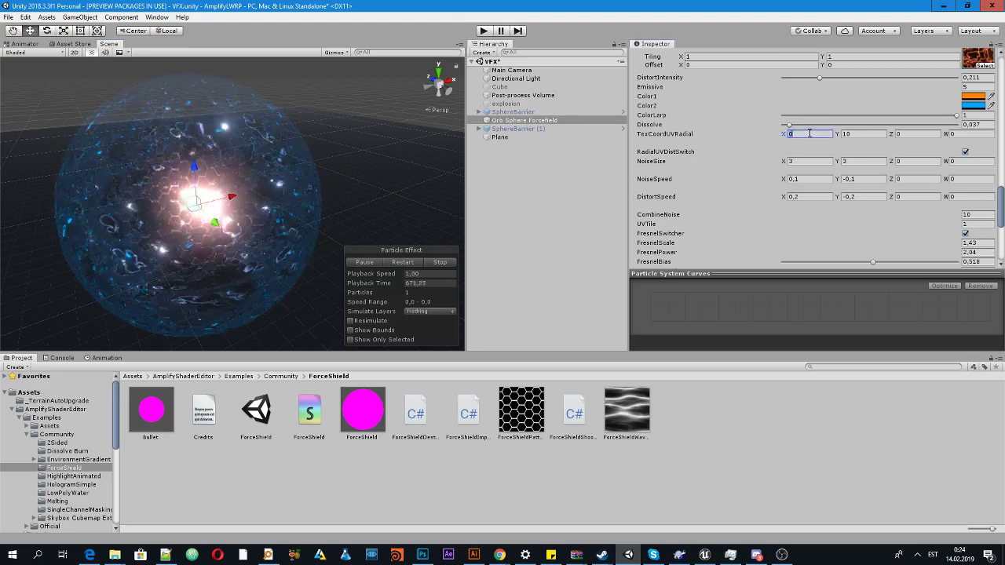
{"action": "type", "text": "1"}
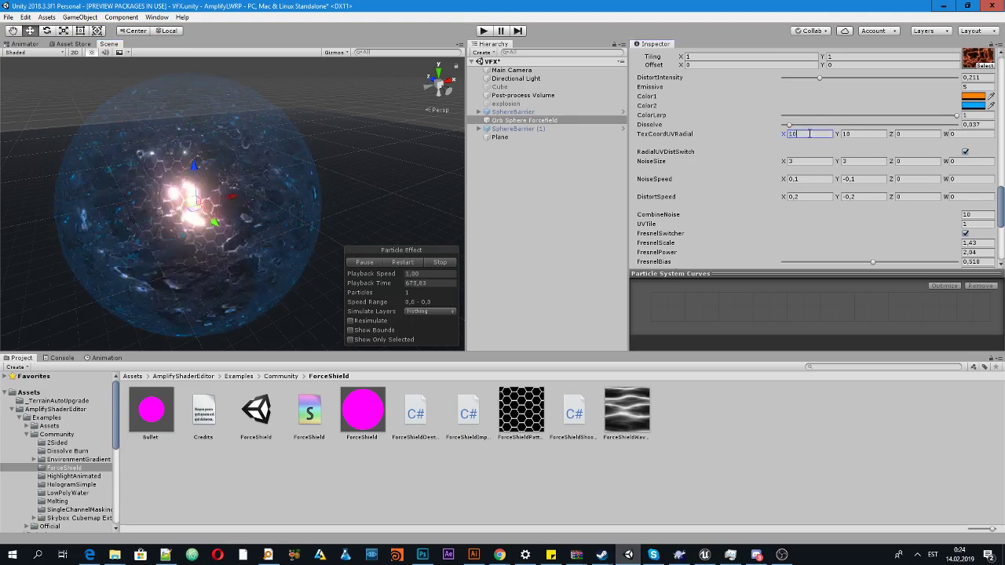
{"action": "type", "text": "0"}
{"action": "left_click", "coordinate": [860, 135]}
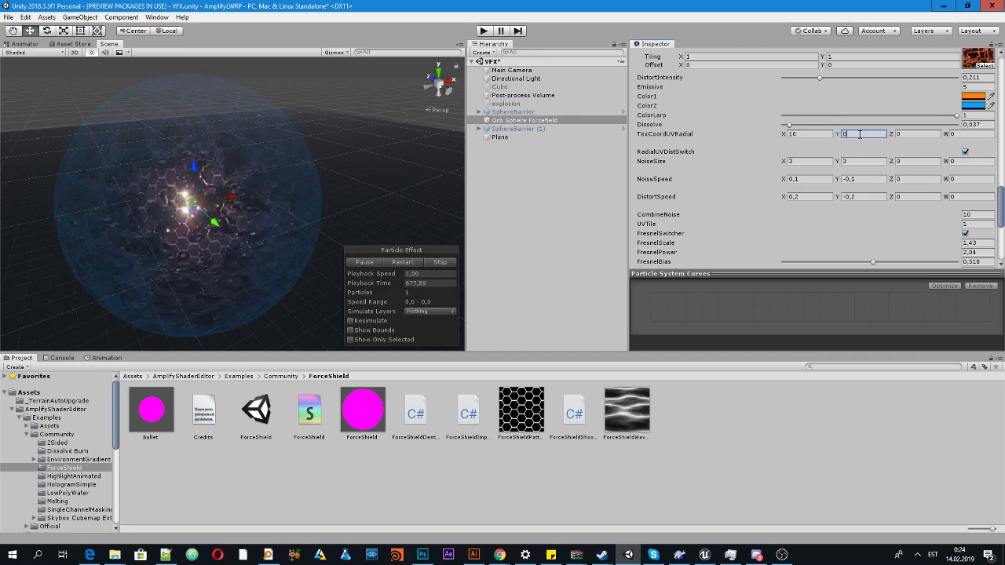
{"action": "type", "text": "1"}
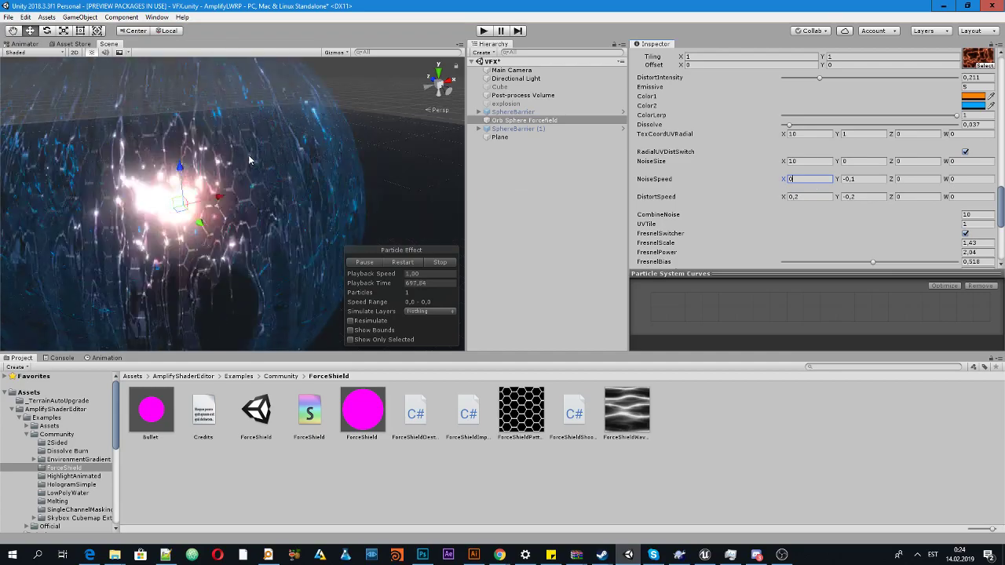
{"action": "key", "text": "q"}
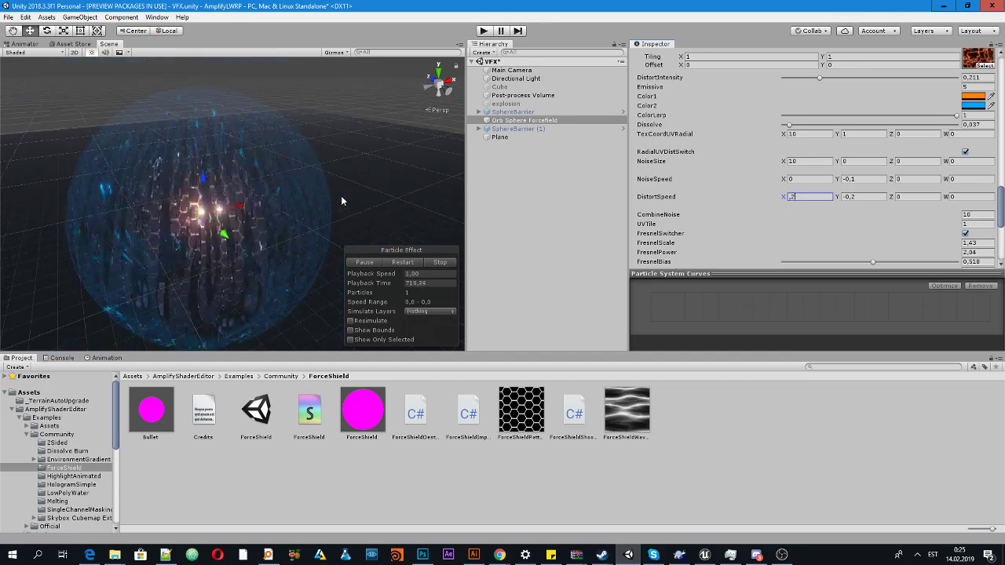
{"action": "middle_click_drag", "start_coordinate": [341, 201], "coordinate": [342, 177]}
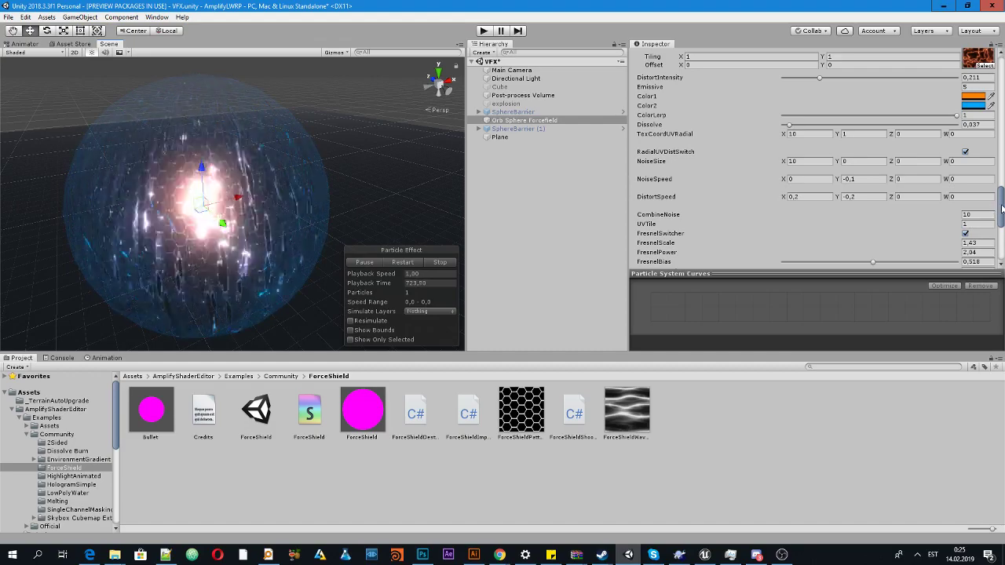
{"action": "left_click_drag", "start_coordinate": [1002, 208], "coordinate": [1002, 218]}
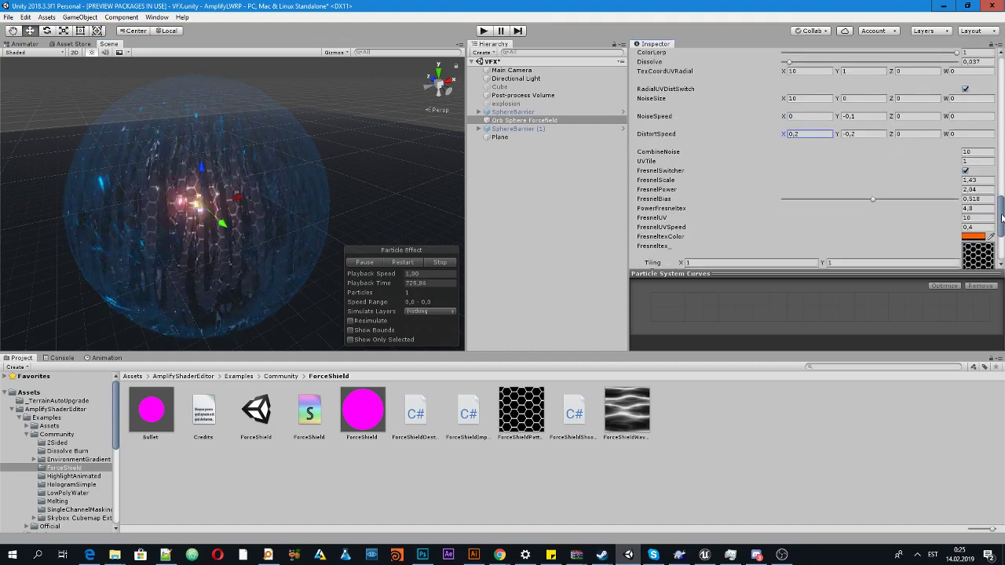
- Drag the FresnelBias slider up from 0.518 to 0.735 to soften the shell's glow
{"action": "left_click_drag", "start_coordinate": [863, 202], "coordinate": [890, 208]}
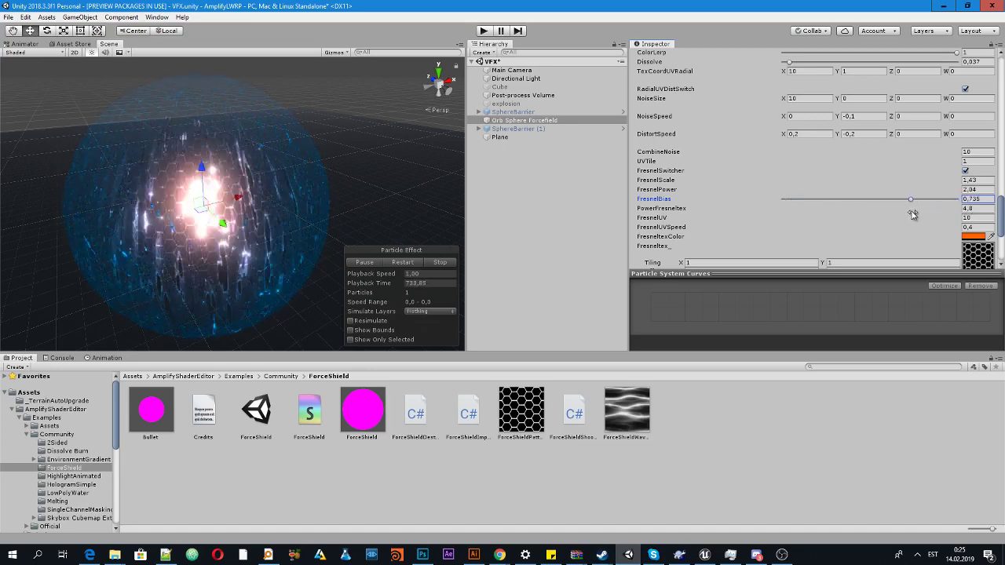
{"action": "left_click_drag", "start_coordinate": [919, 213], "coordinate": [913, 214]}
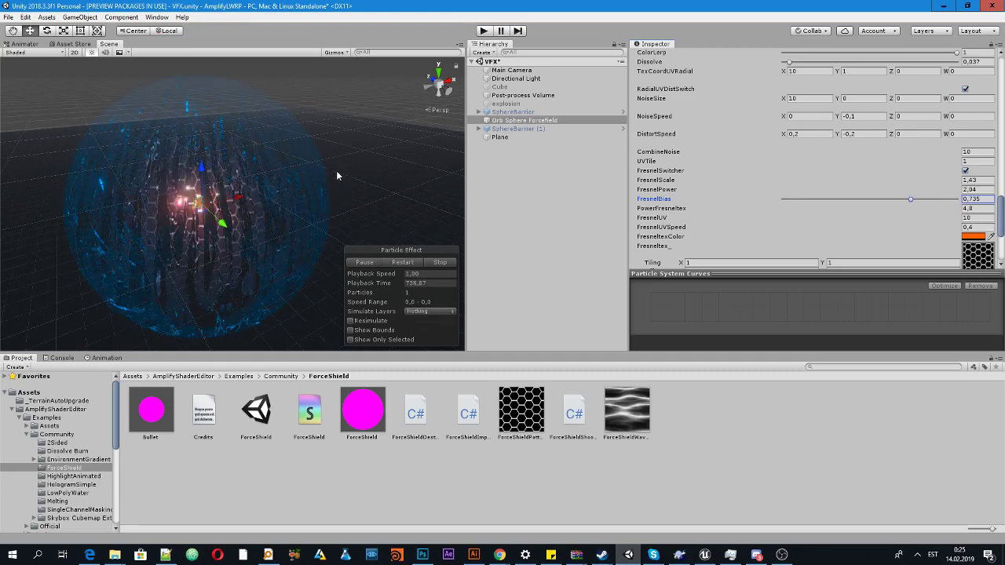
{"action": "scroll", "coordinate": [336, 176], "scroll_direction": "up", "scroll_amount": 4}
{"action": "scroll", "coordinate": [336, 176], "scroll_direction": "down", "scroll_amount": 4}
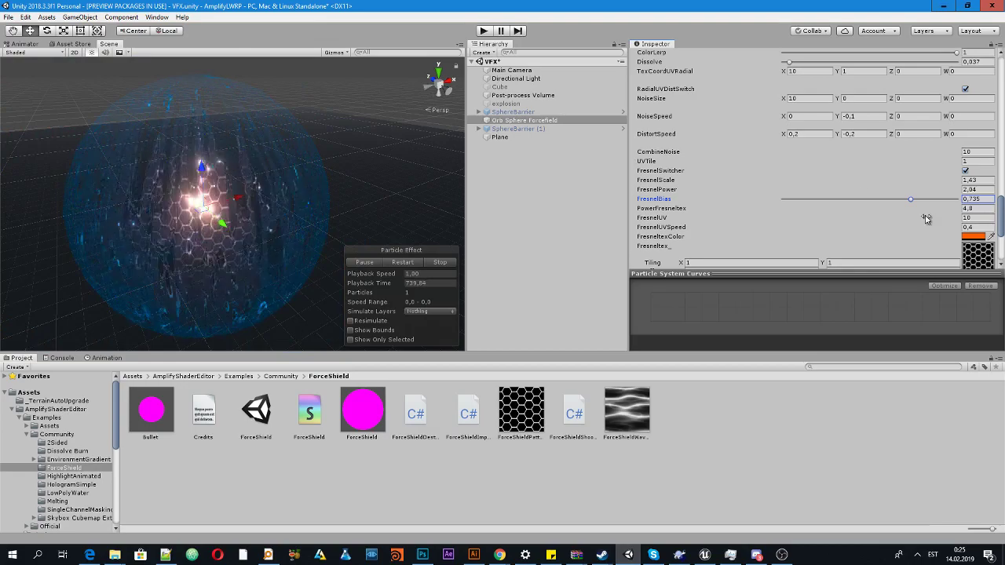
{"action": "scroll", "coordinate": [927, 219], "scroll_direction": "down", "scroll_amount": 1}
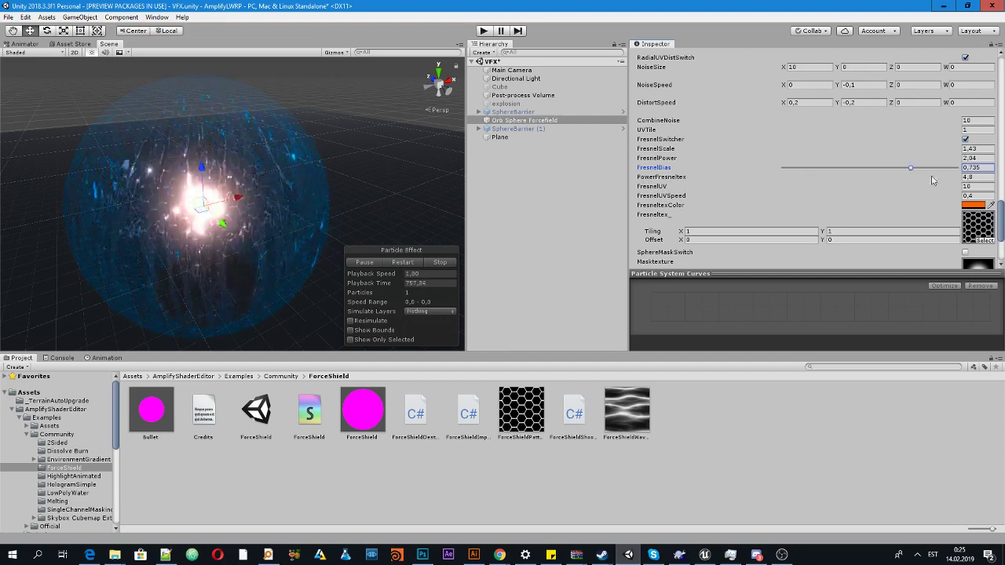
- Set PowerFresnelTex to 0 and shift the view so the orb sits further right
{"action": "left_click", "coordinate": [978, 177]}
{"action": "type", "text": "0"}
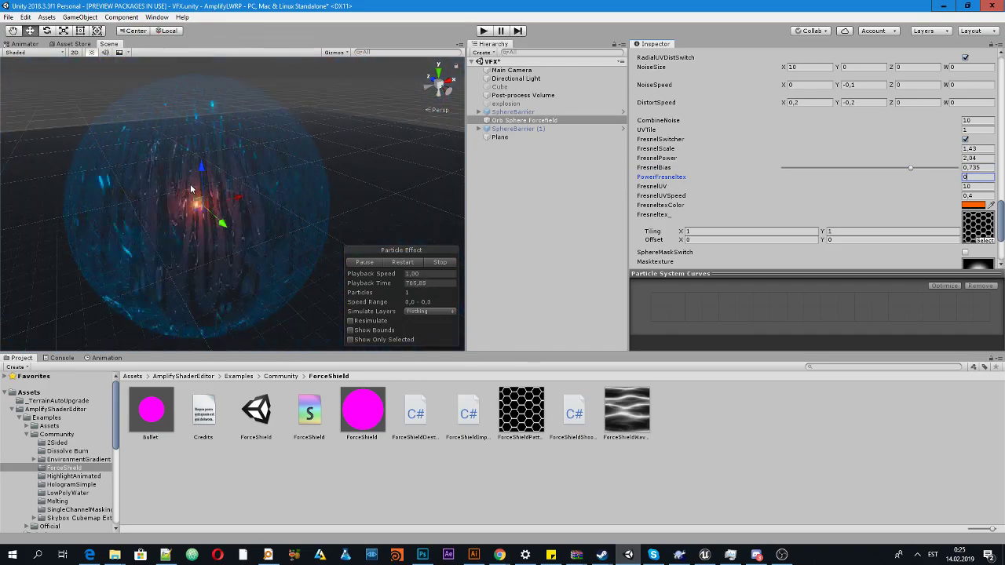
{"action": "middle_click_drag", "start_coordinate": [191, 188], "coordinate": [314, 199]}
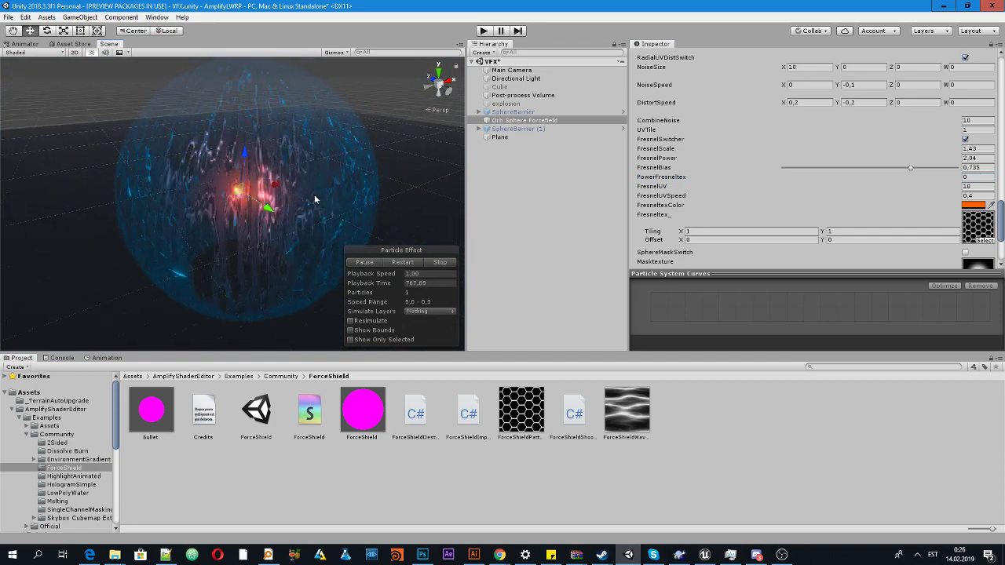
- Try a green FresnelTexColor, then bring it back to orange
{"action": "left_click", "coordinate": [970, 205]}
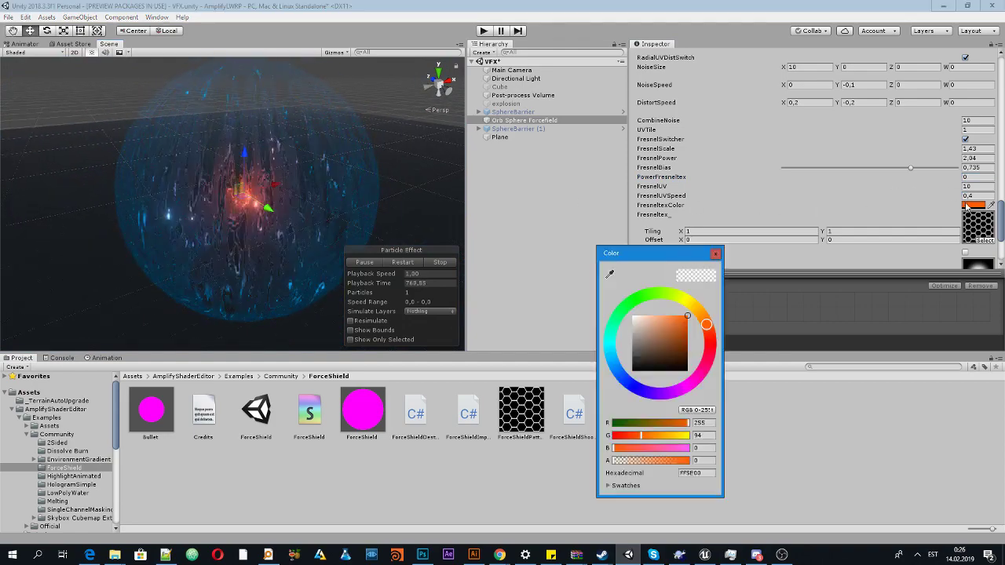
{"action": "left_click", "coordinate": [655, 303]}
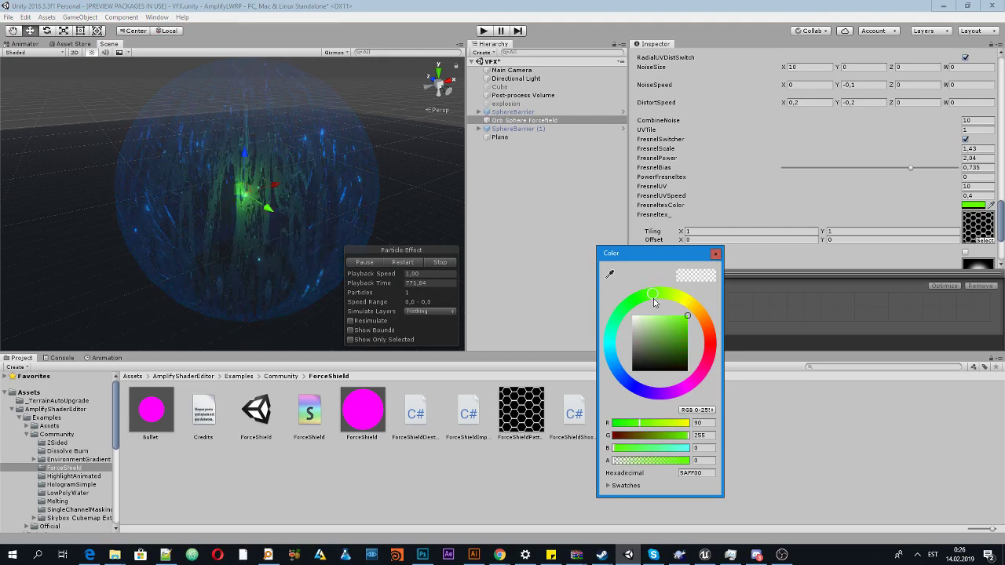
{"action": "left_click_drag", "start_coordinate": [651, 296], "coordinate": [702, 330]}
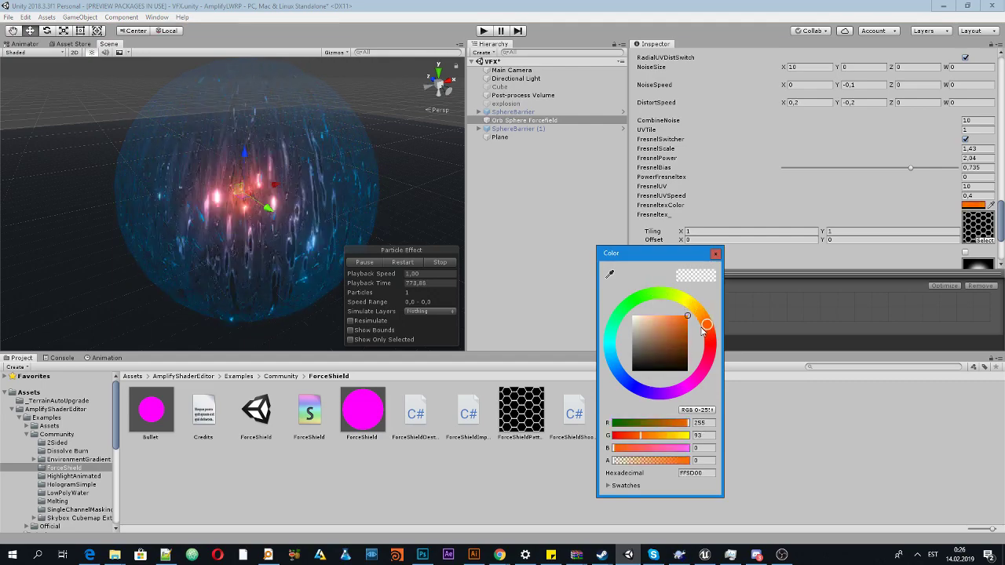
{"action": "left_click", "coordinate": [716, 253]}
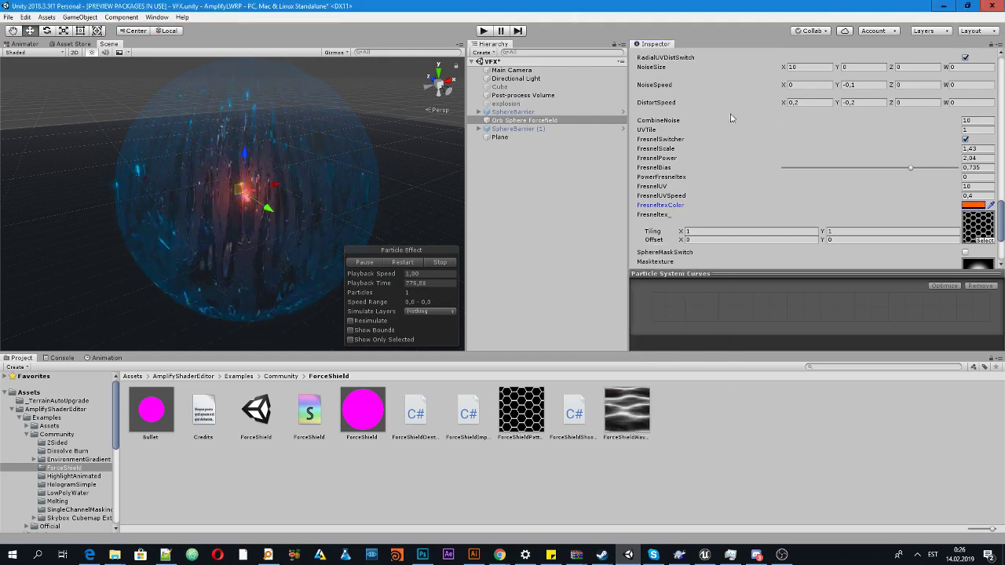
- Set TexCoordUVRadial to 5, 5 and NoiseSize X to 0, then orbit around the sphere
{"action": "scroll", "coordinate": [861, 167], "scroll_direction": "up", "scroll_amount": 3}
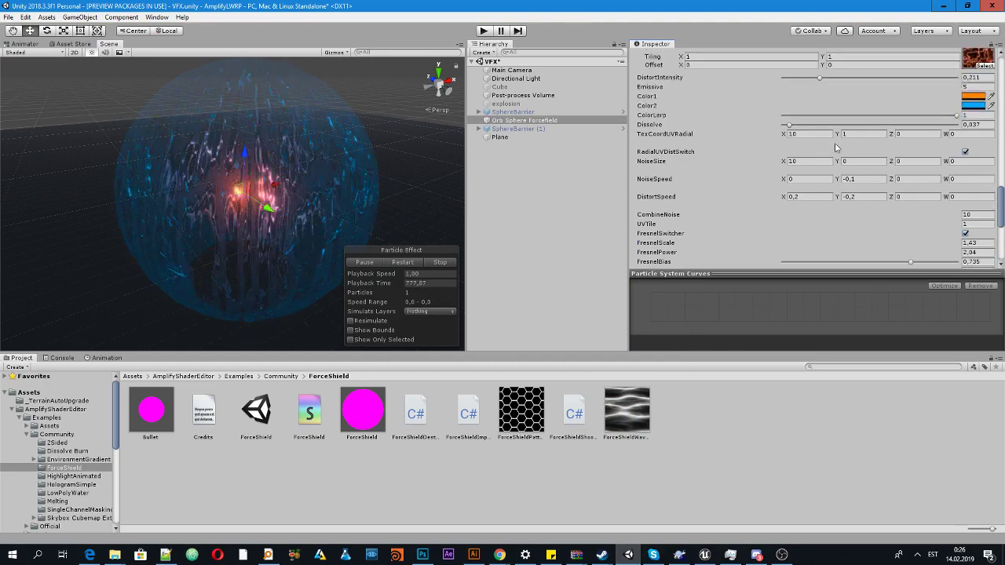
{"action": "left_click", "coordinate": [848, 135]}
{"action": "left_click", "coordinate": [821, 134]}
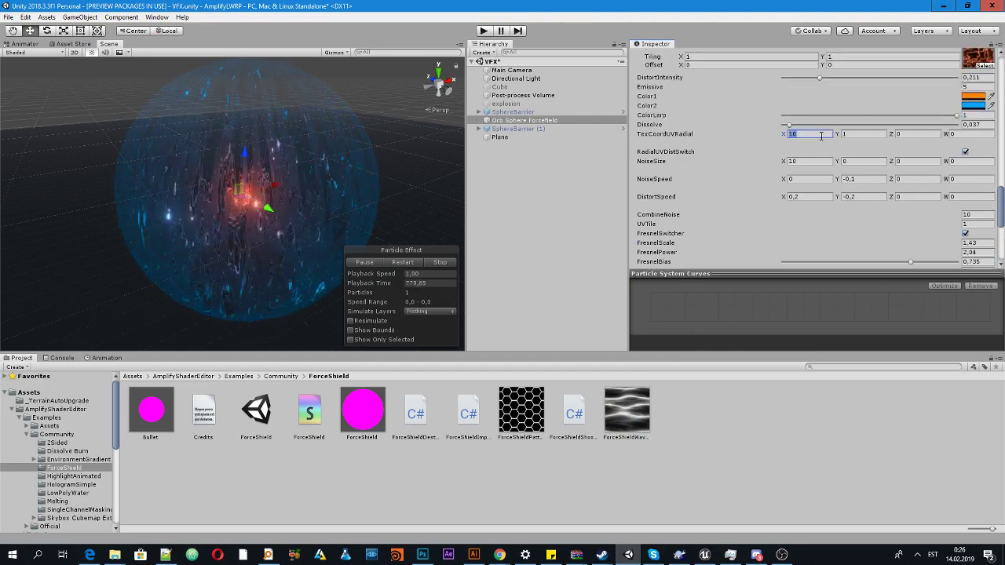
{"action": "type", "text": "5"}
{"action": "left_click", "coordinate": [849, 135]}
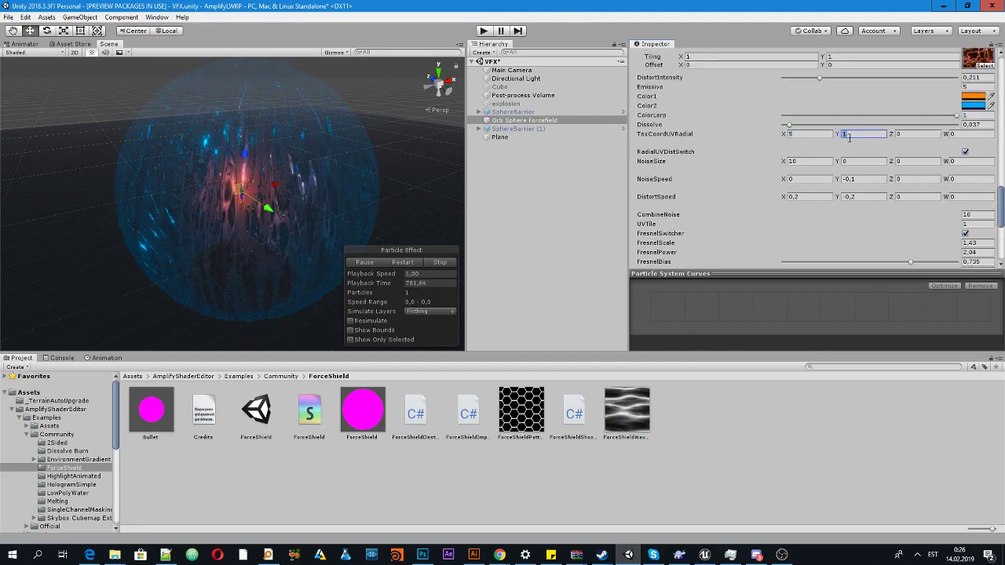
{"action": "type", "text": "5"}
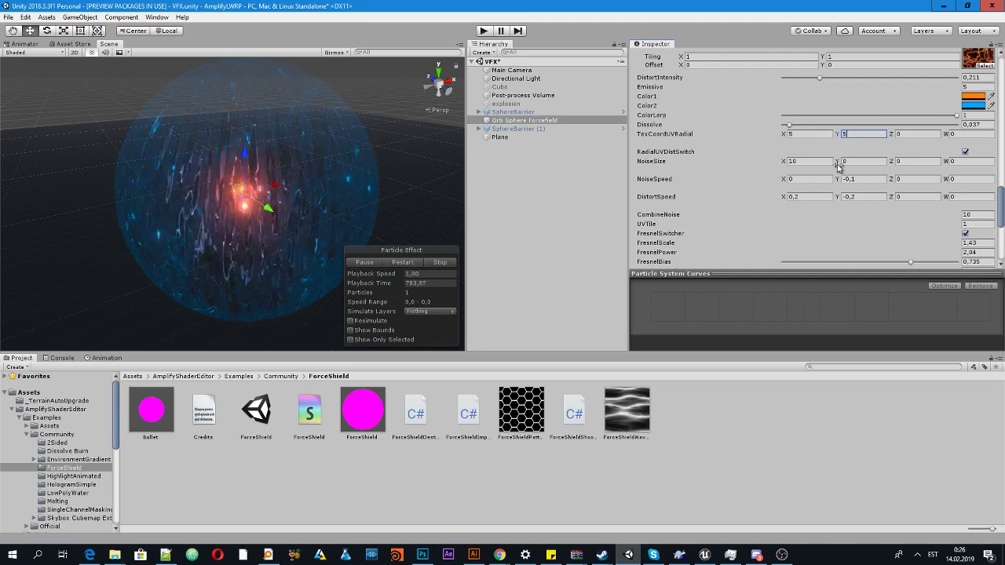
{"action": "left_click", "coordinate": [821, 162]}
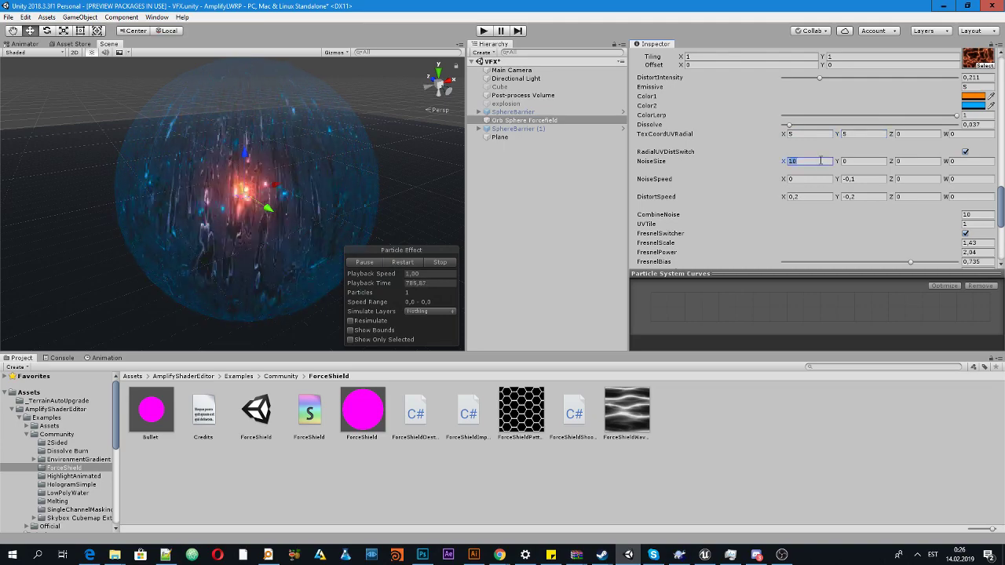
{"action": "type", "text": "0"}
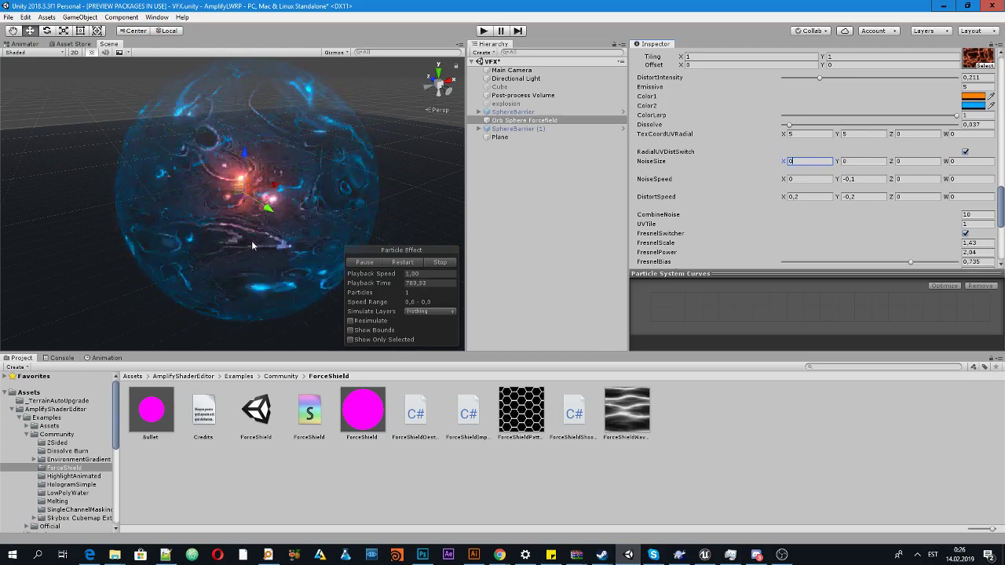
{"action": "left_click_drag", "start_coordinate": [94, 227], "coordinate": [238, 279], "text": "alt"}
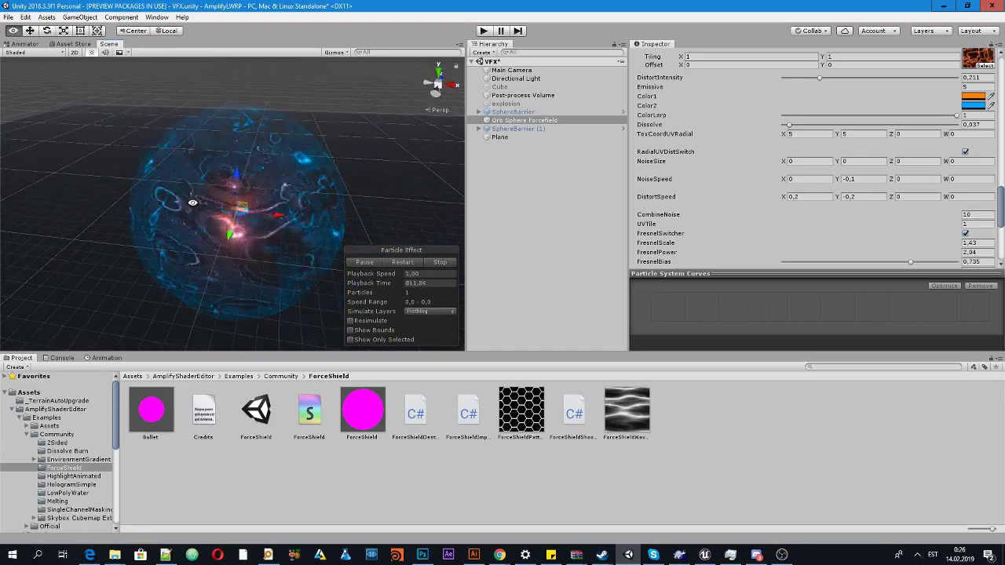
{"action": "mouse_move", "coordinate": [192, 203]}
{"action": "left_mouse_down", "text": "alt"}
{"action": "mouse_move", "coordinate": [240, 231]}
{"action": "mouse_move", "coordinate": [157, 152]}
{"action": "mouse_move", "coordinate": [171, 208]}
{"action": "mouse_move", "coordinate": [161, 224]}
{"action": "mouse_move", "coordinate": [144, 192]}
{"action": "mouse_move", "coordinate": [337, 181]}
{"action": "mouse_move", "coordinate": [180, 196]}
{"action": "left_mouse_up", "text": "alt"}
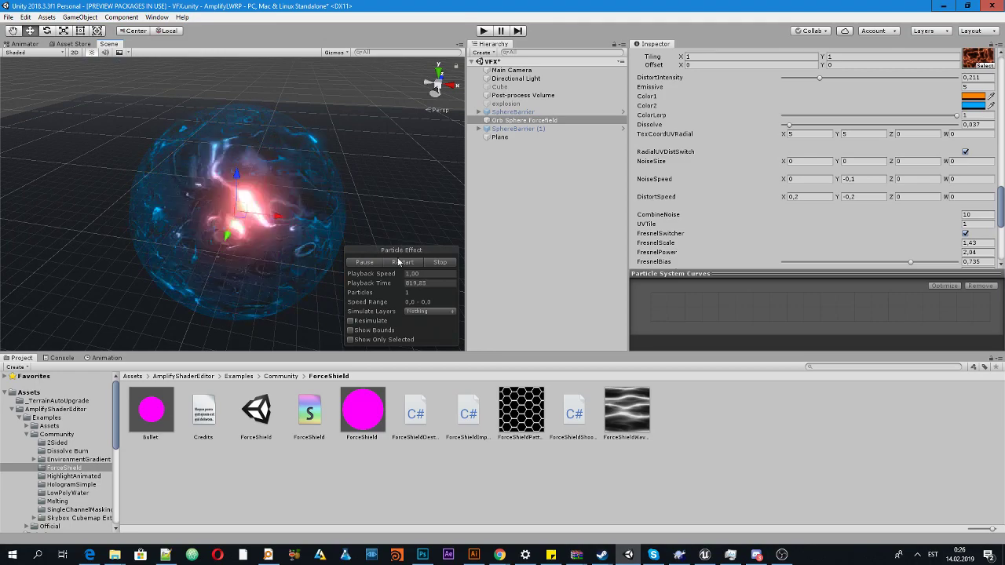